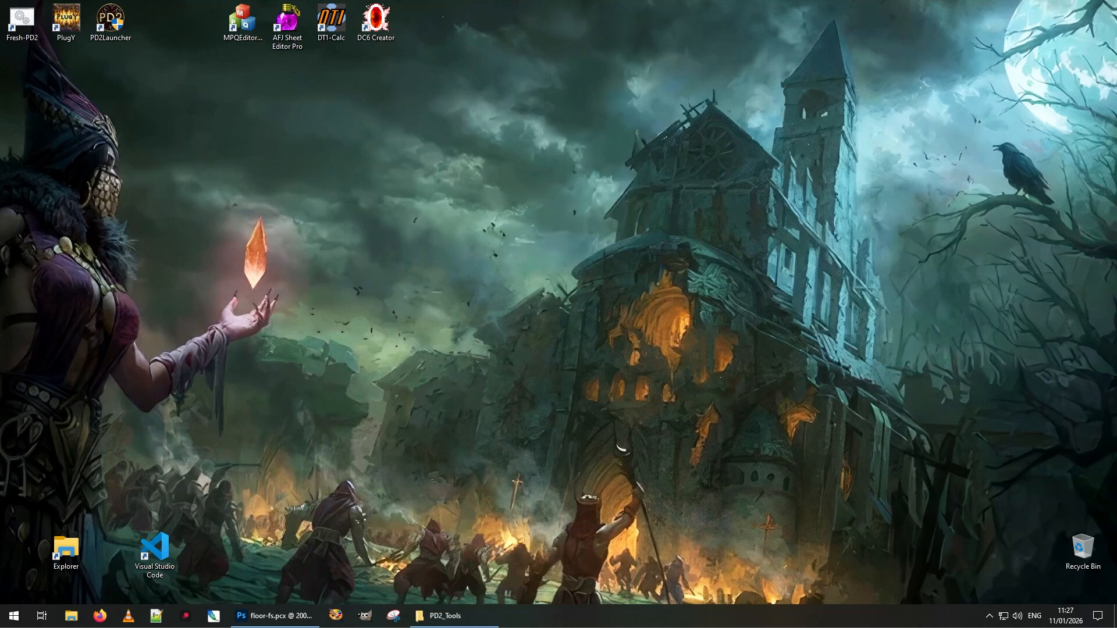
Check floor.dt1's size in tiles > ACT1 > Catacomb, then open PD2_Tools > DT1-Tools
{"action": "left_click", "coordinate": [443, 616]}
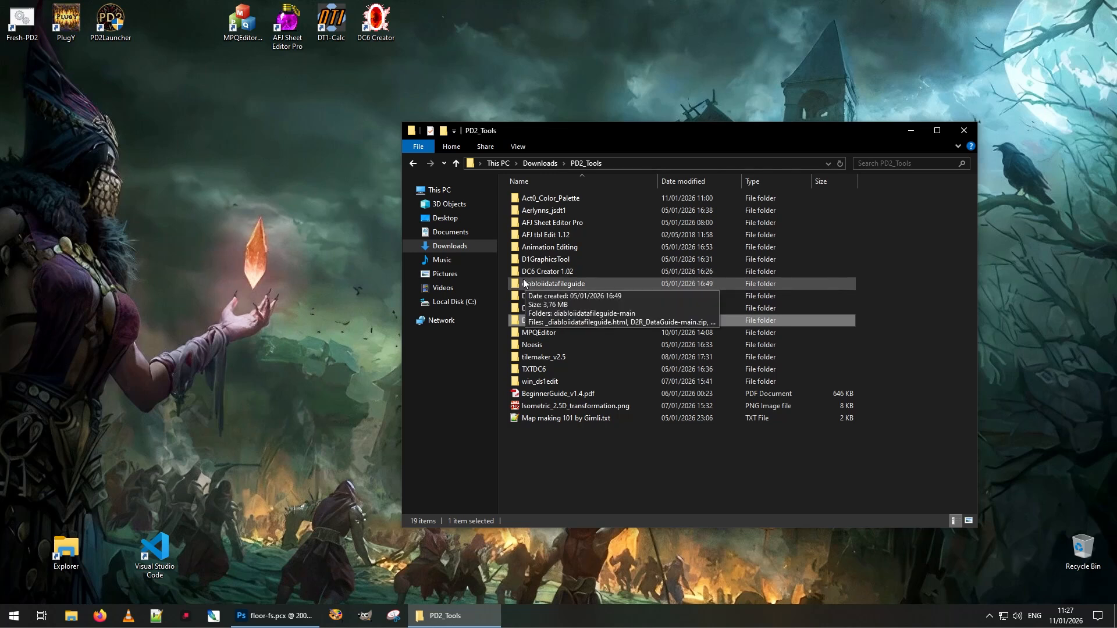
{"action": "double_click", "coordinate": [546, 198]}
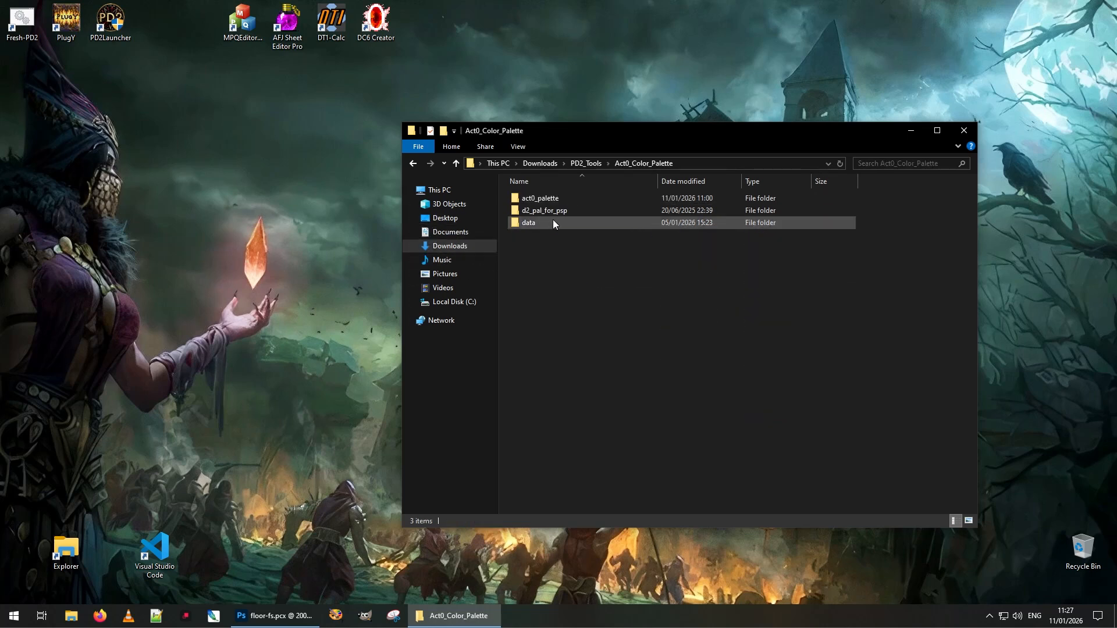
{"action": "double_click", "coordinate": [536, 222]}
{"action": "double_click", "coordinate": [542, 199]}
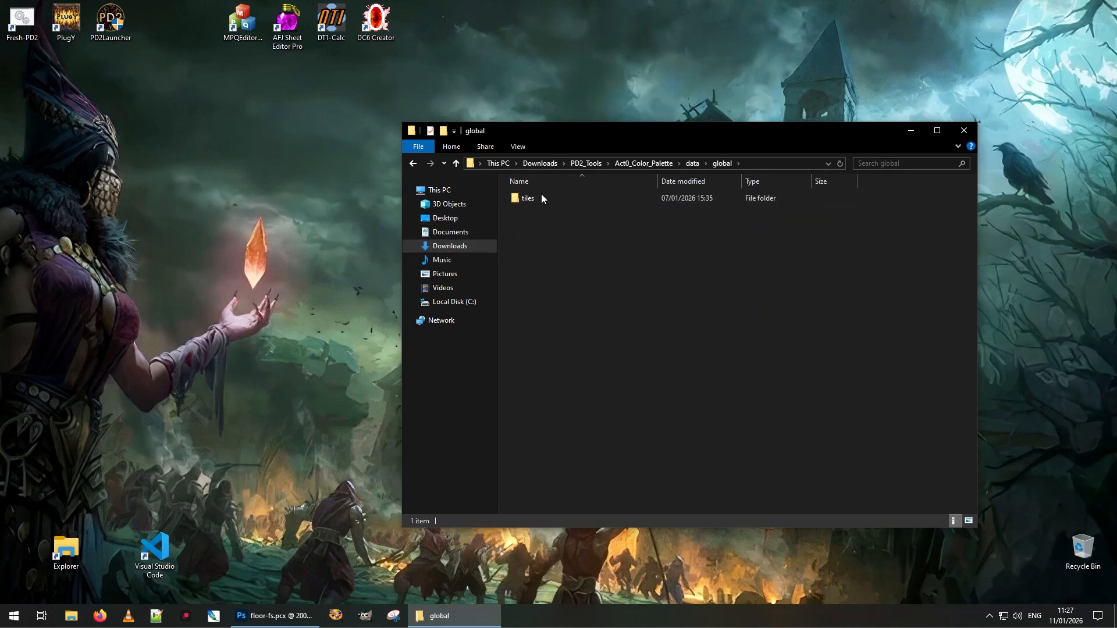
{"action": "double_click", "coordinate": [541, 198]}
{"action": "double_click", "coordinate": [541, 200]}
{"action": "double_click", "coordinate": [542, 210]}
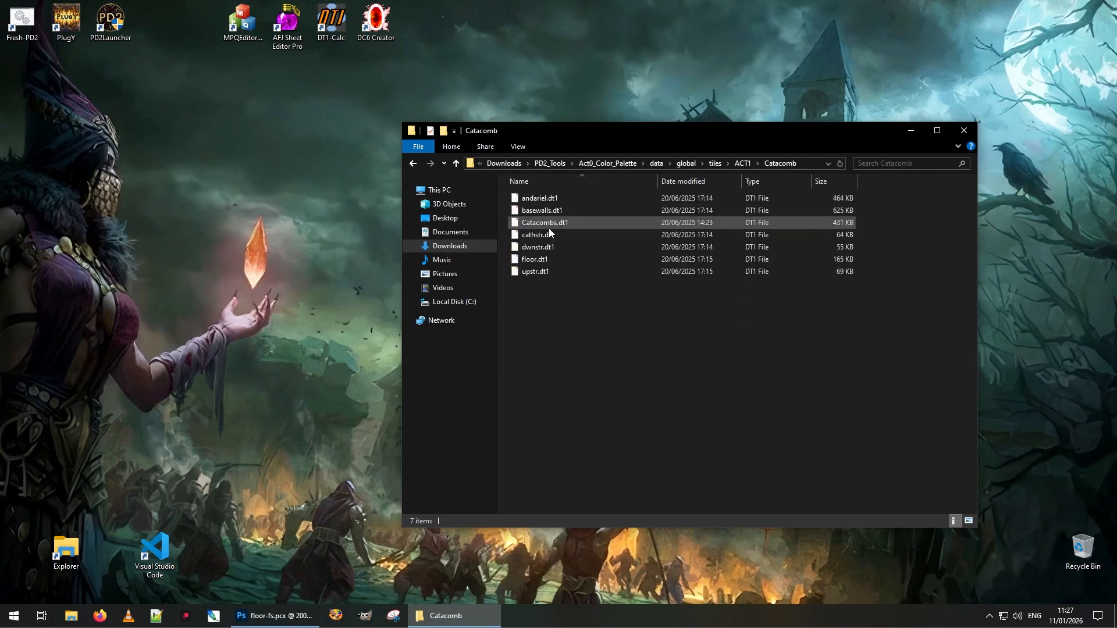
{"action": "left_click", "coordinate": [535, 259]}
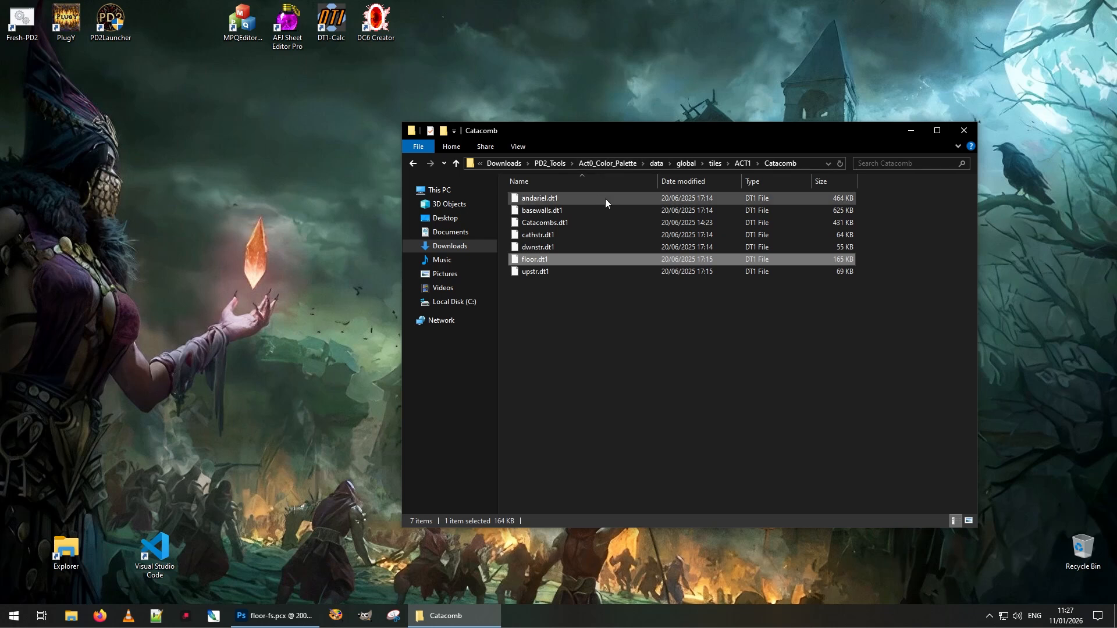
{"action": "left_click", "coordinate": [550, 163]}
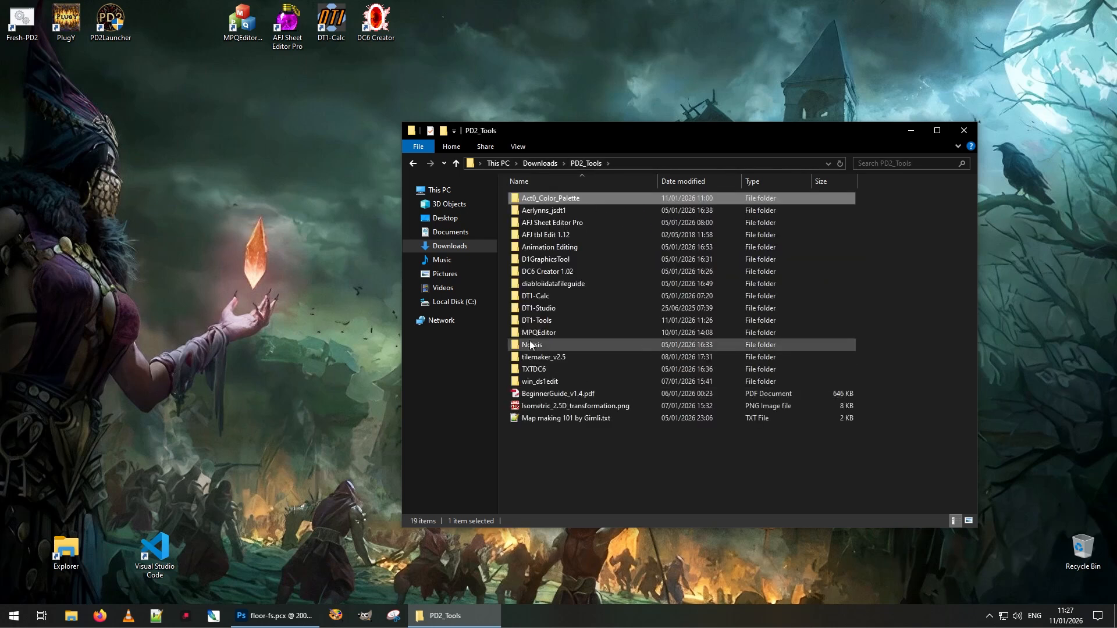
{"action": "double_click", "coordinate": [543, 320]}
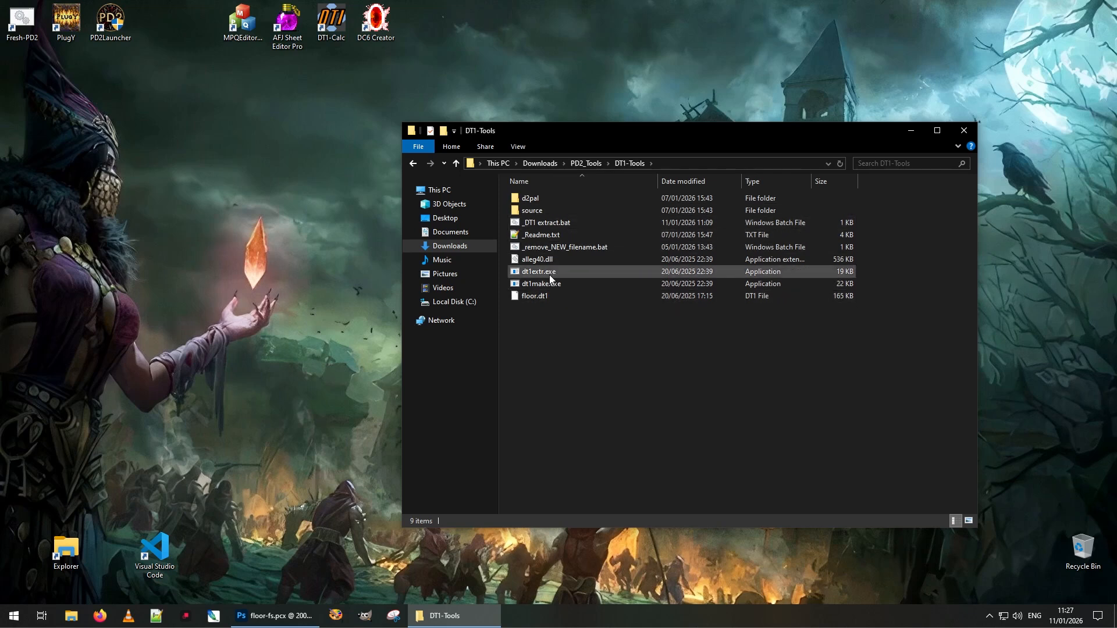
{"action": "right_click", "coordinate": [553, 225]}
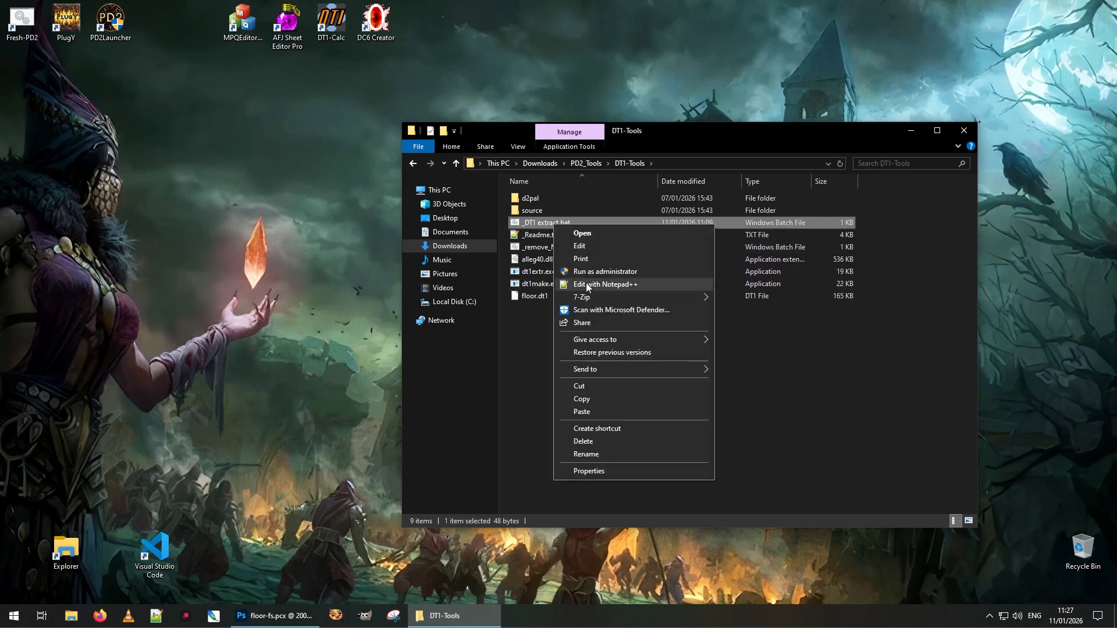
{"action": "left_click", "coordinate": [595, 284]}
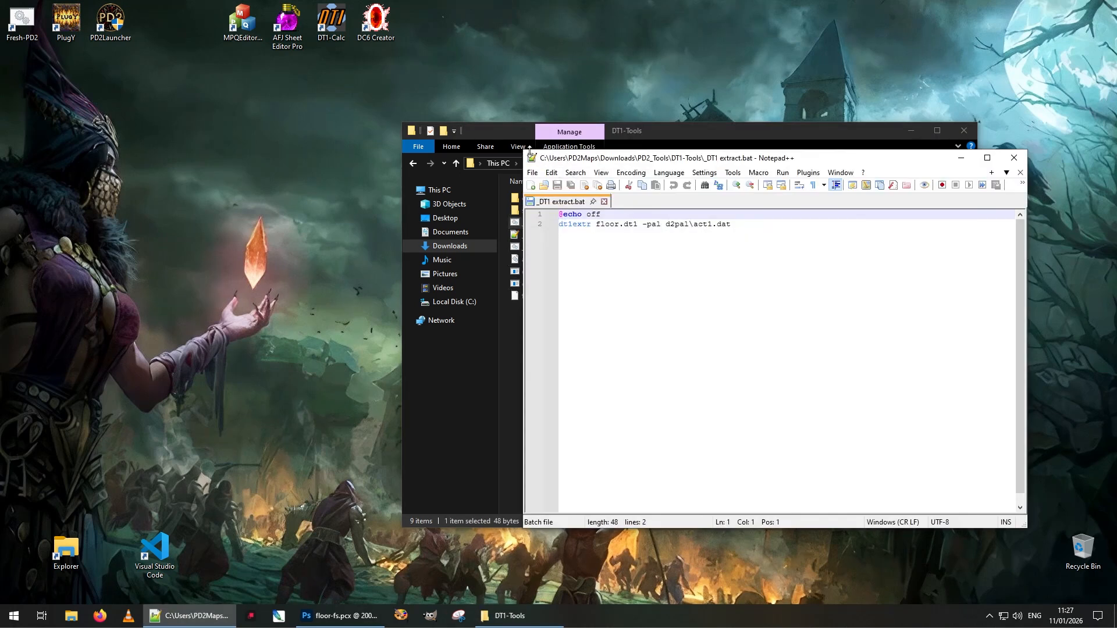
{"action": "left_click_drag", "start_coordinate": [529, 151], "coordinate": [555, 320]}
{"action": "left_click_drag", "start_coordinate": [622, 335], "coordinate": [582, 341]}
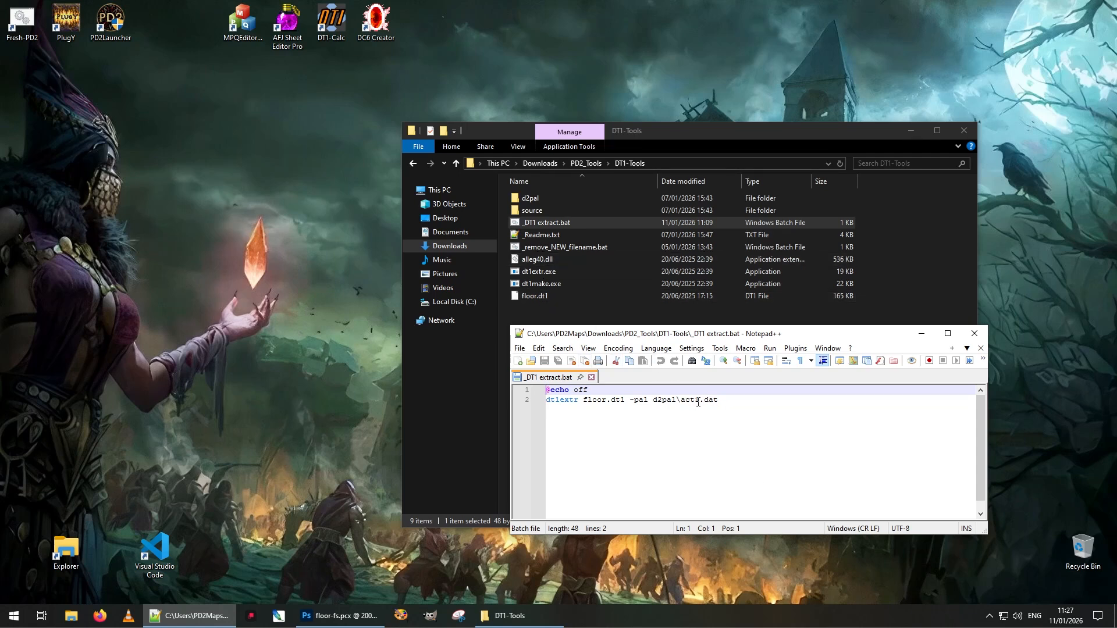
{"action": "double_click", "coordinate": [530, 198]}
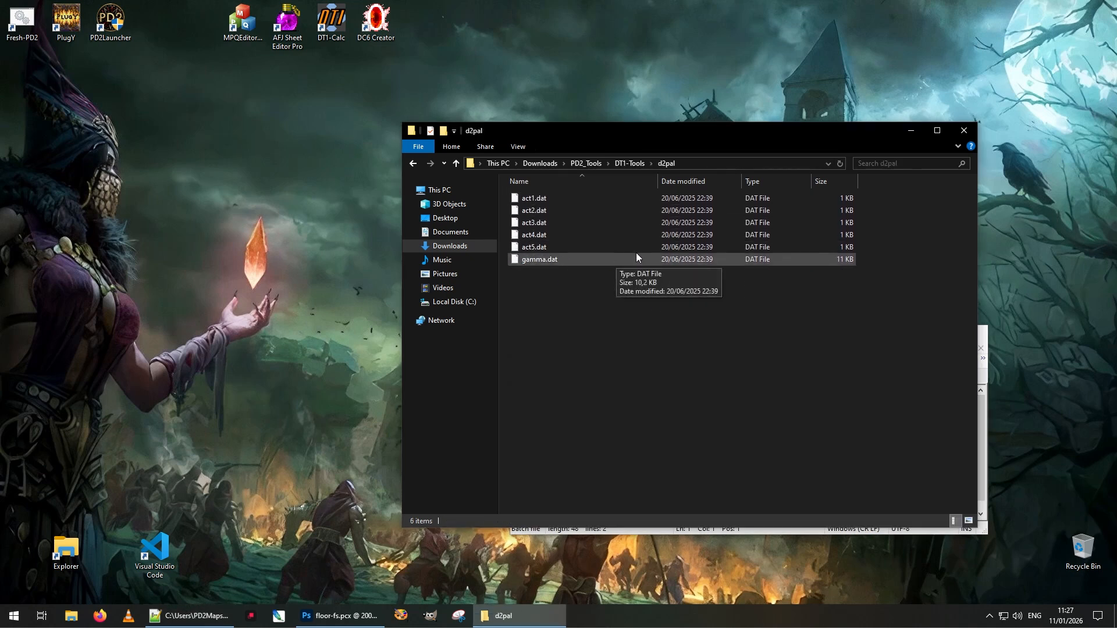
{"action": "left_click", "coordinate": [985, 463]}
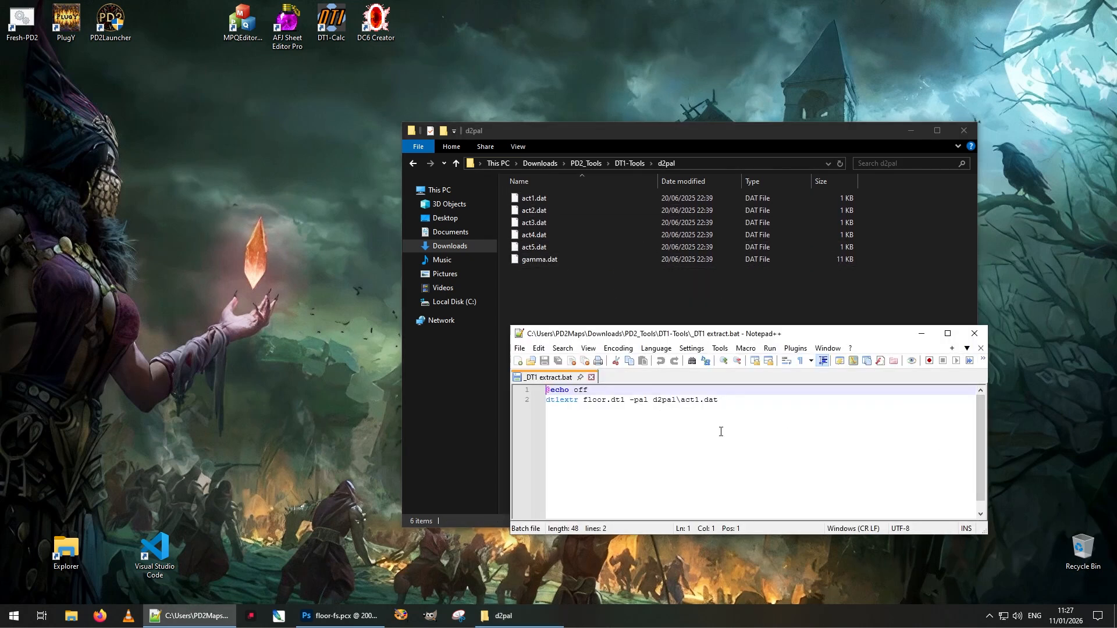
{"action": "left_click", "coordinate": [981, 347]}
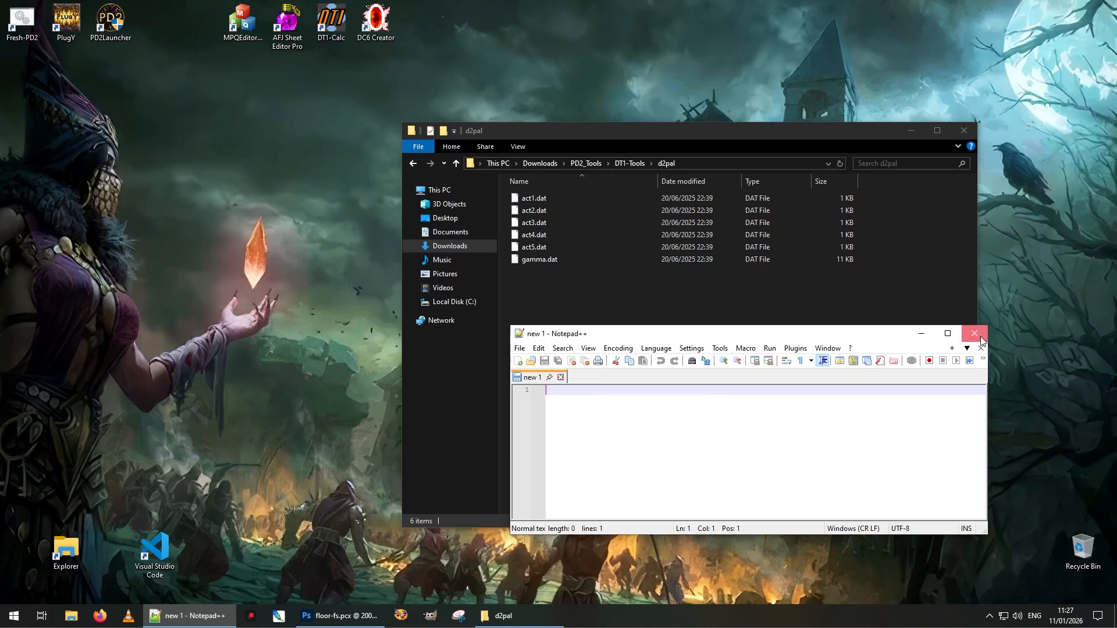
{"action": "left_click", "coordinate": [974, 333]}
{"action": "key", "text": "BackSpace"}
{"action": "left_click", "coordinate": [544, 222]}
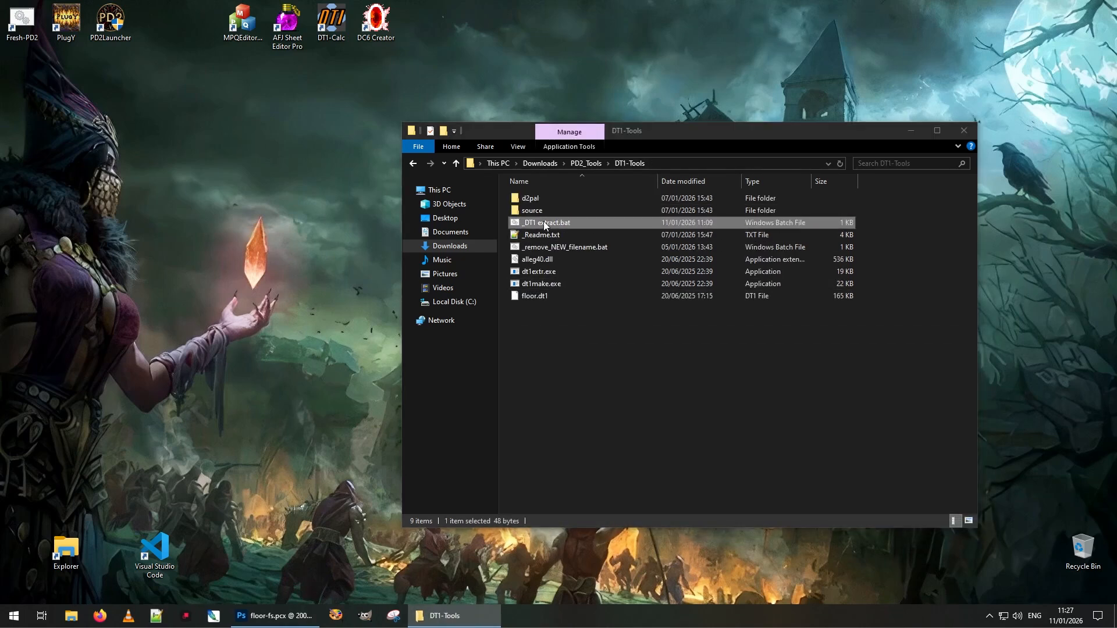
Run _DT1 extract.bat and open the generated floor.ini in a taller Notepad++ window
{"action": "double_click", "coordinate": [544, 222]}
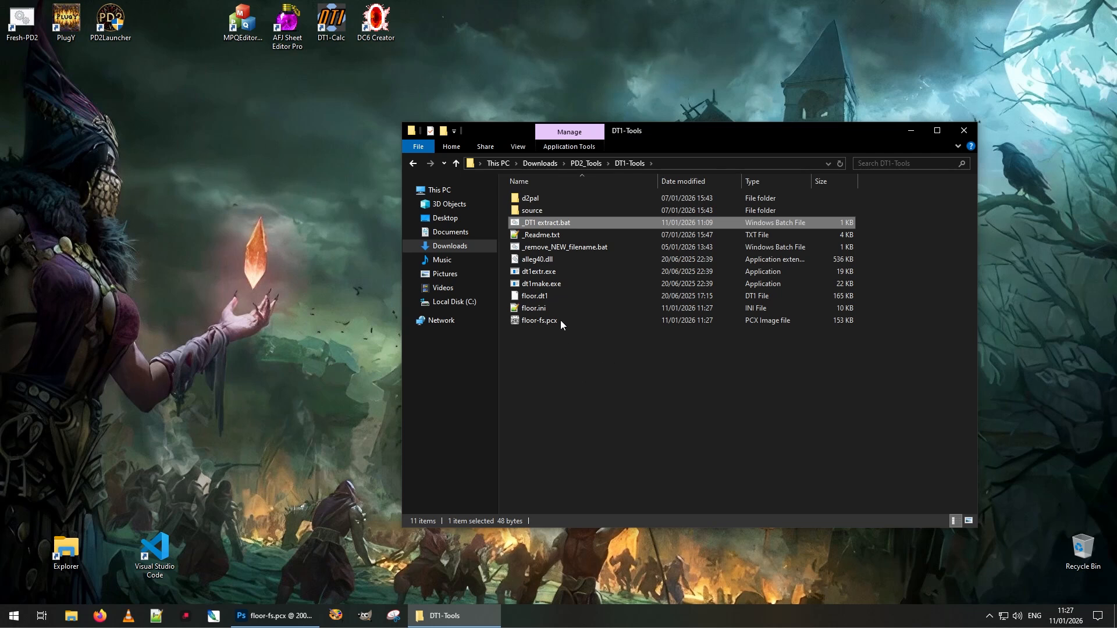
{"action": "left_click", "coordinate": [543, 309]}
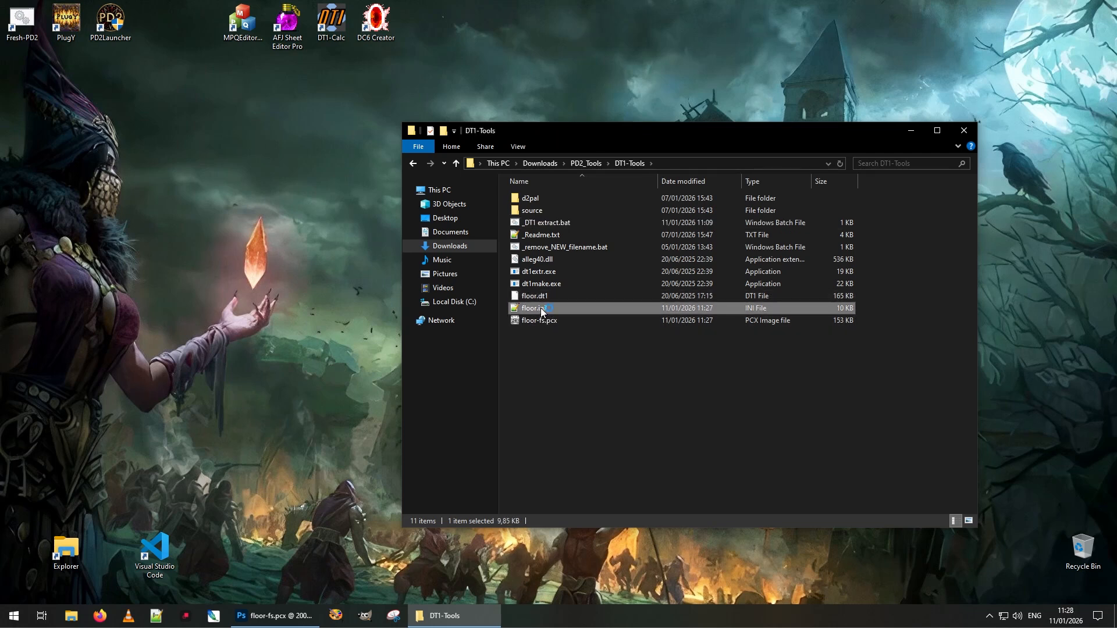
{"action": "double_click", "coordinate": [541, 308]}
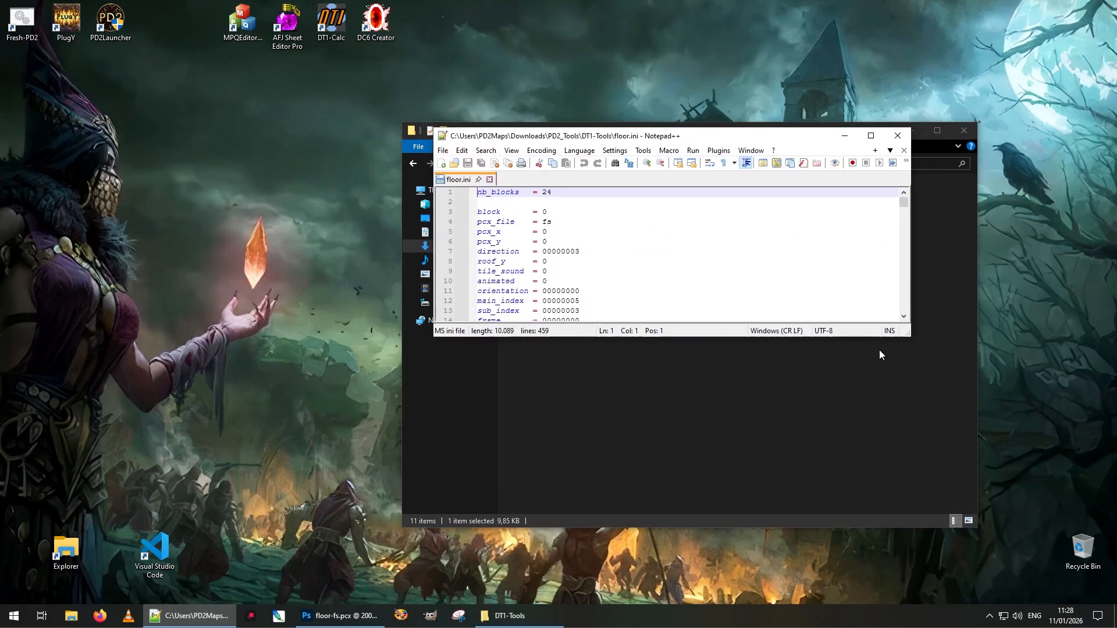
{"action": "left_click_drag", "start_coordinate": [910, 336], "coordinate": [847, 513]}
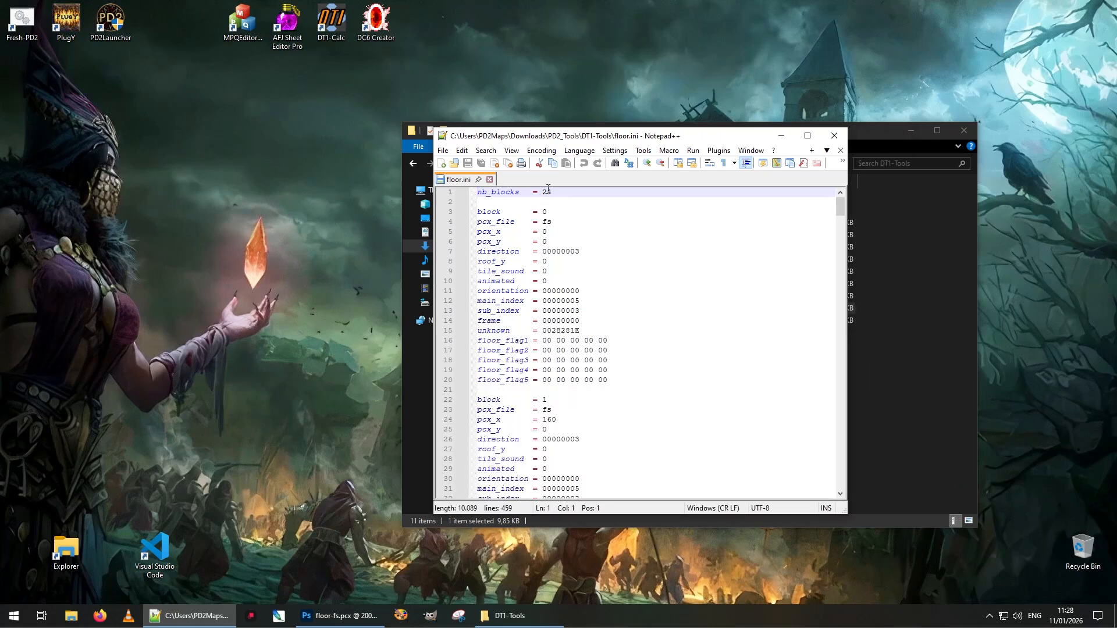
Review floor.ini's block numbers 0 and 1, pcx_file fs, pcx_x 160 and index lines
{"action": "left_click", "coordinate": [550, 215]}
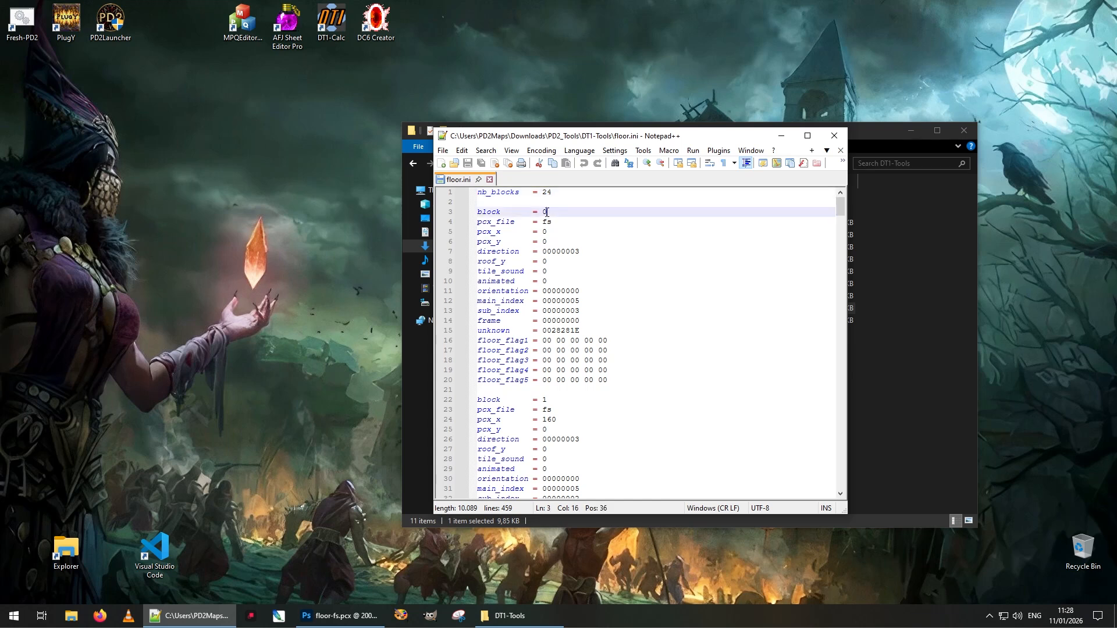
{"action": "left_click", "coordinate": [555, 402]}
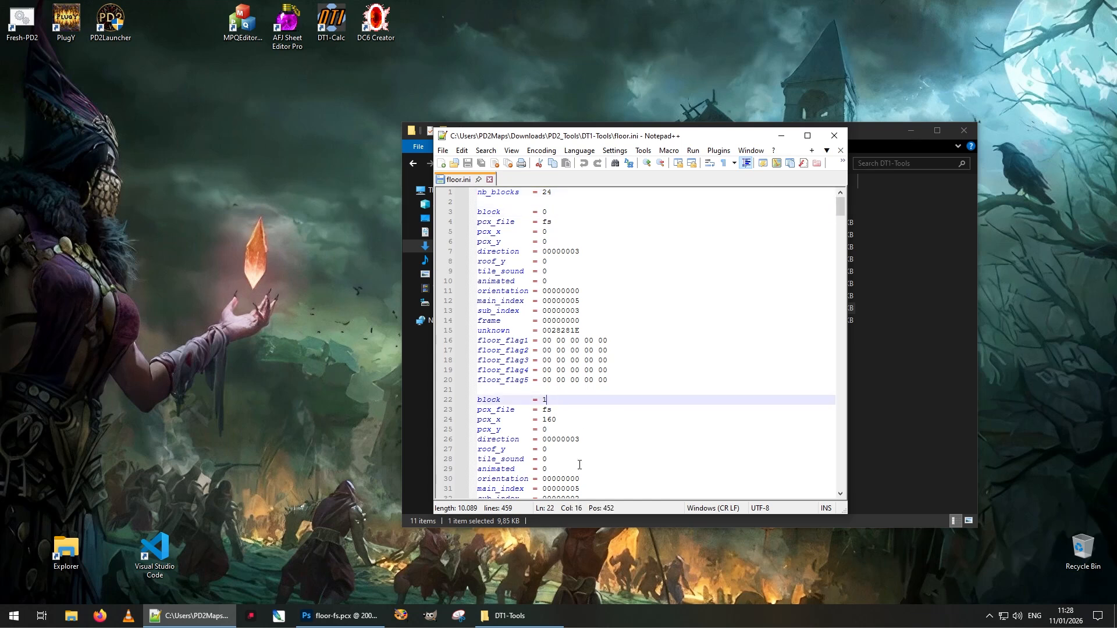
{"action": "double_click", "coordinate": [547, 221]}
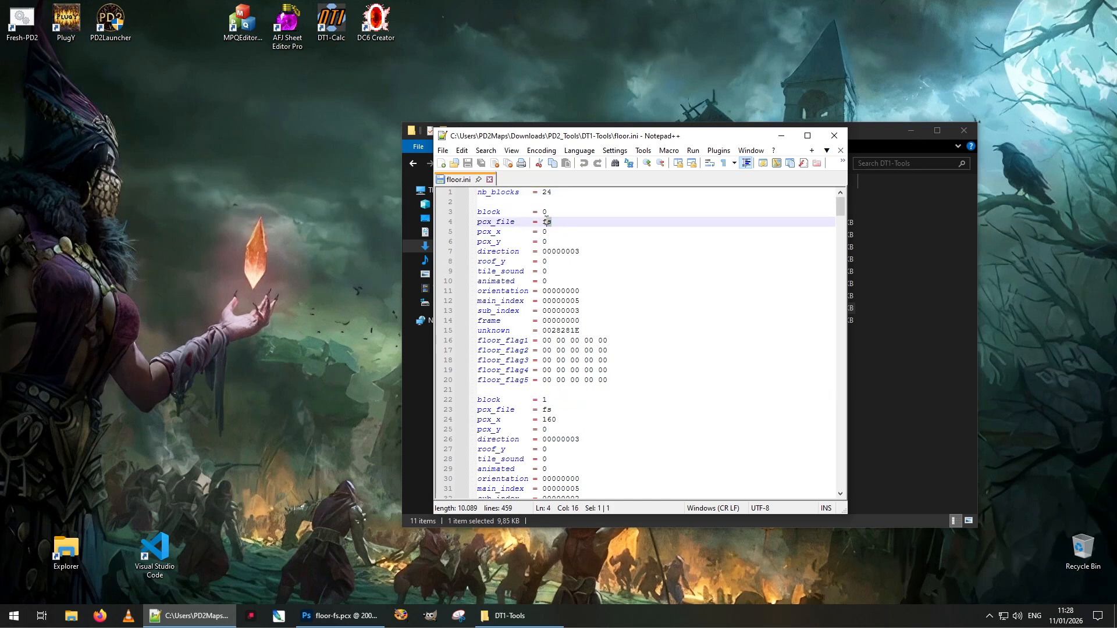
{"action": "key", "text": "Down"}
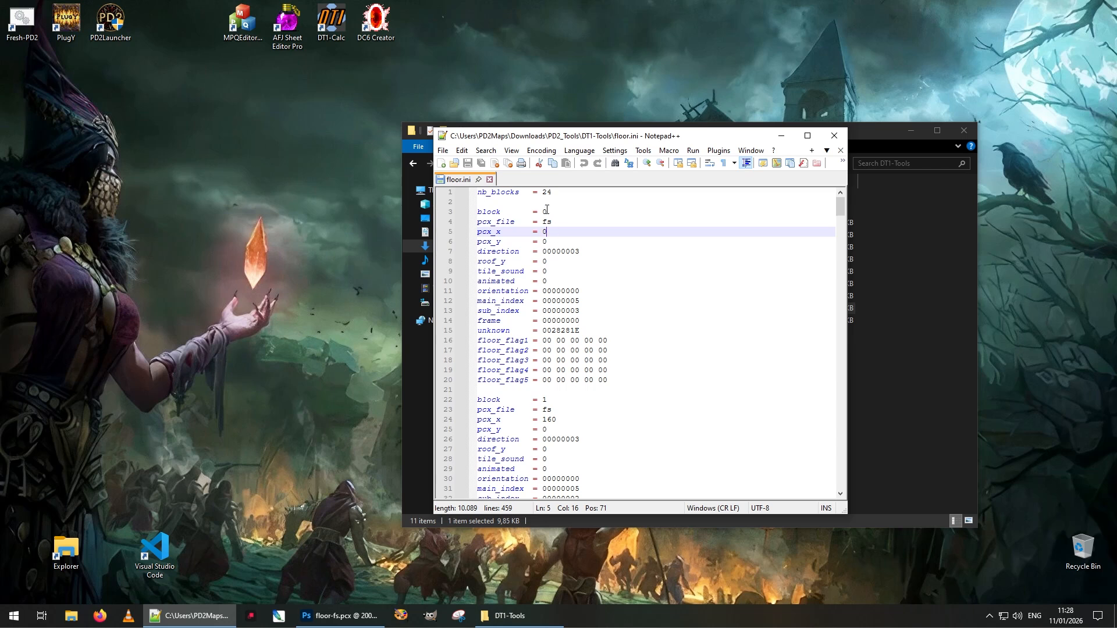
{"action": "left_click", "coordinate": [557, 419]}
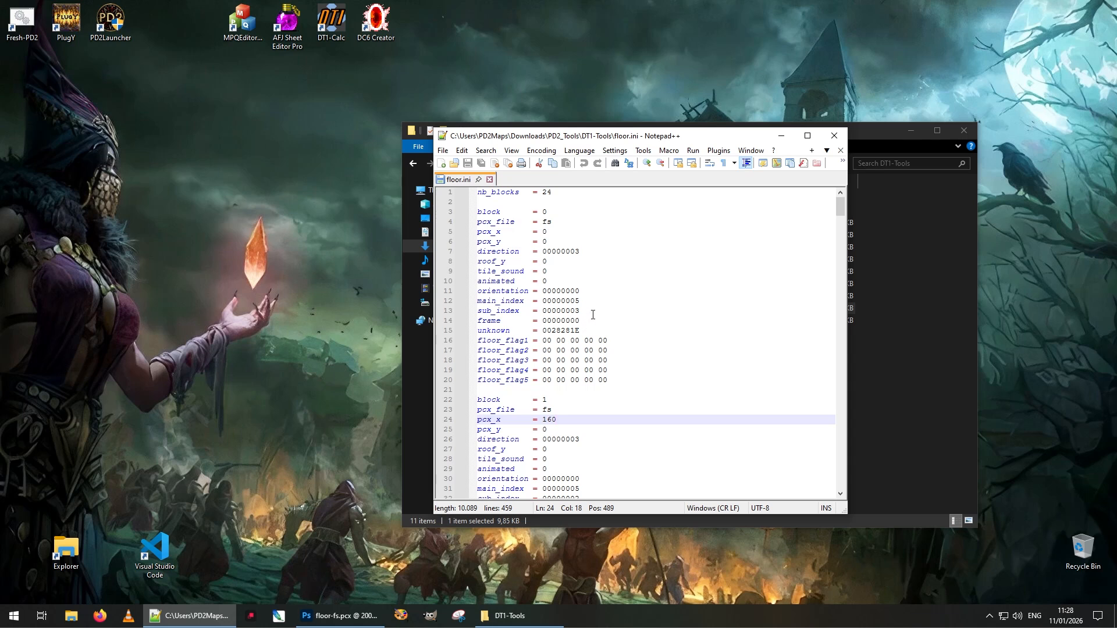
{"action": "left_click", "coordinate": [591, 312]}
{"action": "key", "text": "shift+Home"}
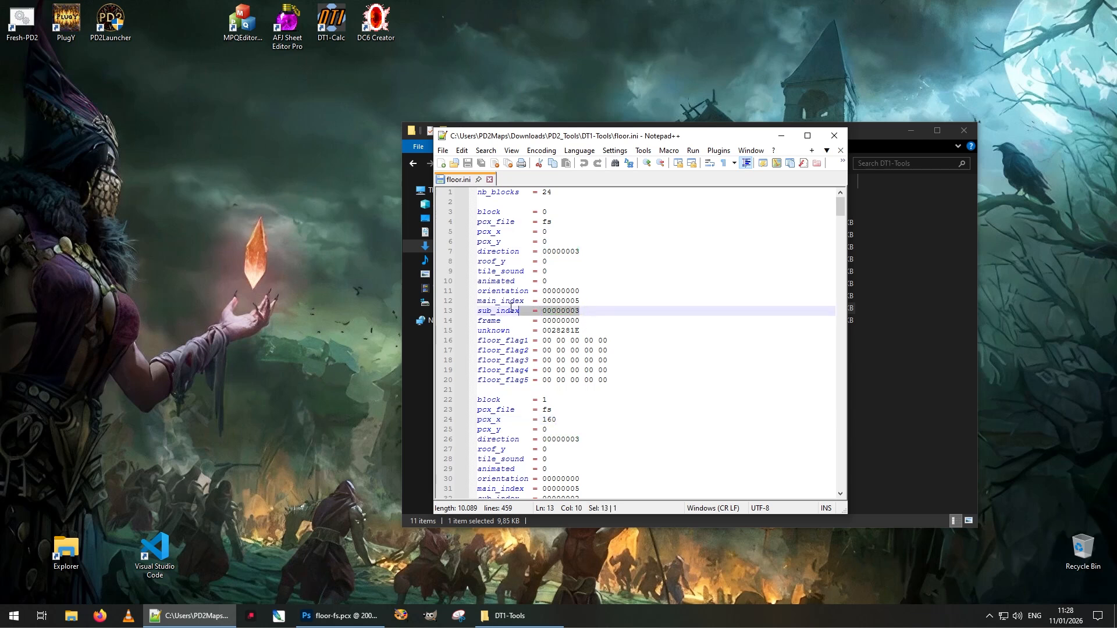
{"action": "key", "text": "shift+Up"}
{"action": "left_click", "coordinate": [593, 302]}
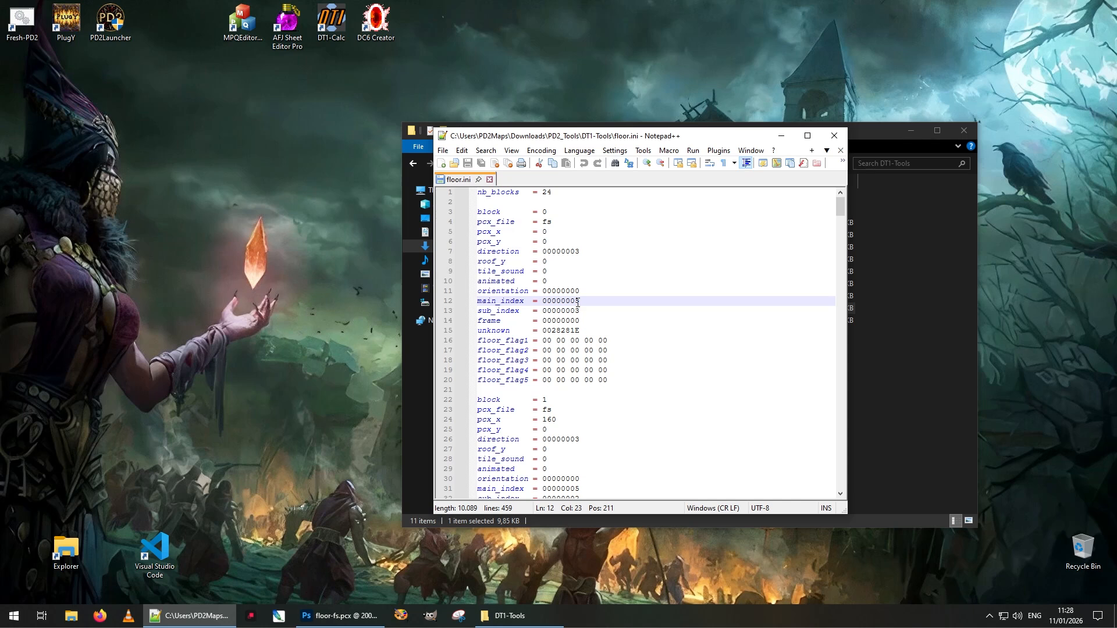
{"action": "left_click", "coordinate": [614, 312]}
{"action": "left_click", "coordinate": [606, 299]}
{"action": "left_click", "coordinate": [623, 313]}
{"action": "left_click", "coordinate": [623, 302]}
{"action": "left_click", "coordinate": [622, 310]}
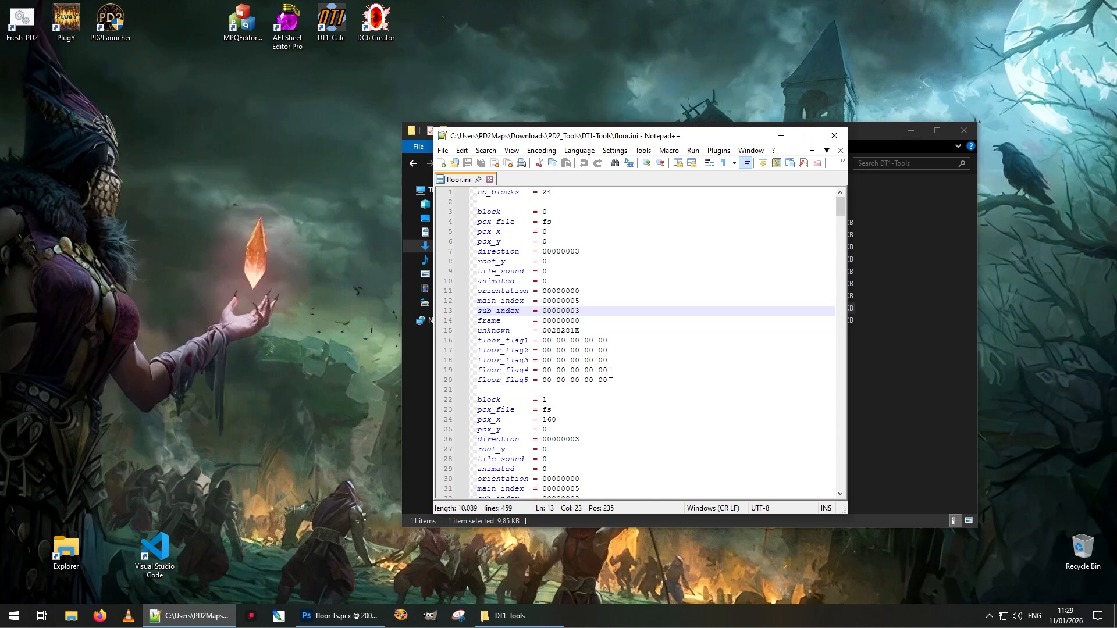
Close Notepad++, preview the 800x400 floor-fs.pcx sheet in XnView MP, then return to Photoshop
{"action": "left_click", "coordinate": [840, 150]}
{"action": "left_click", "coordinate": [834, 135]}
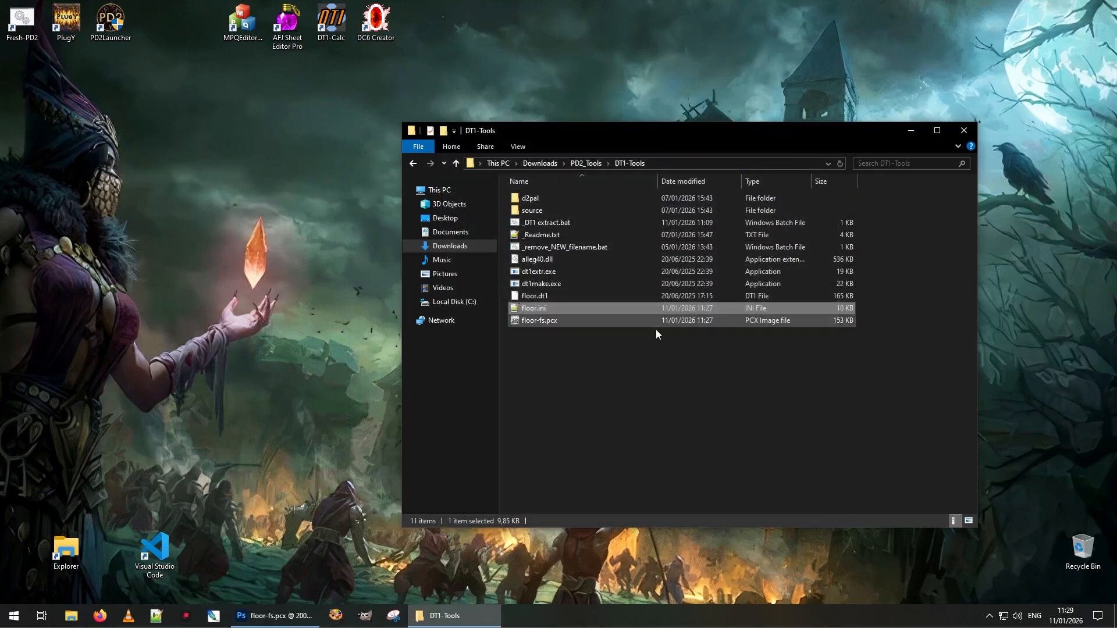
{"action": "left_click", "coordinate": [609, 371]}
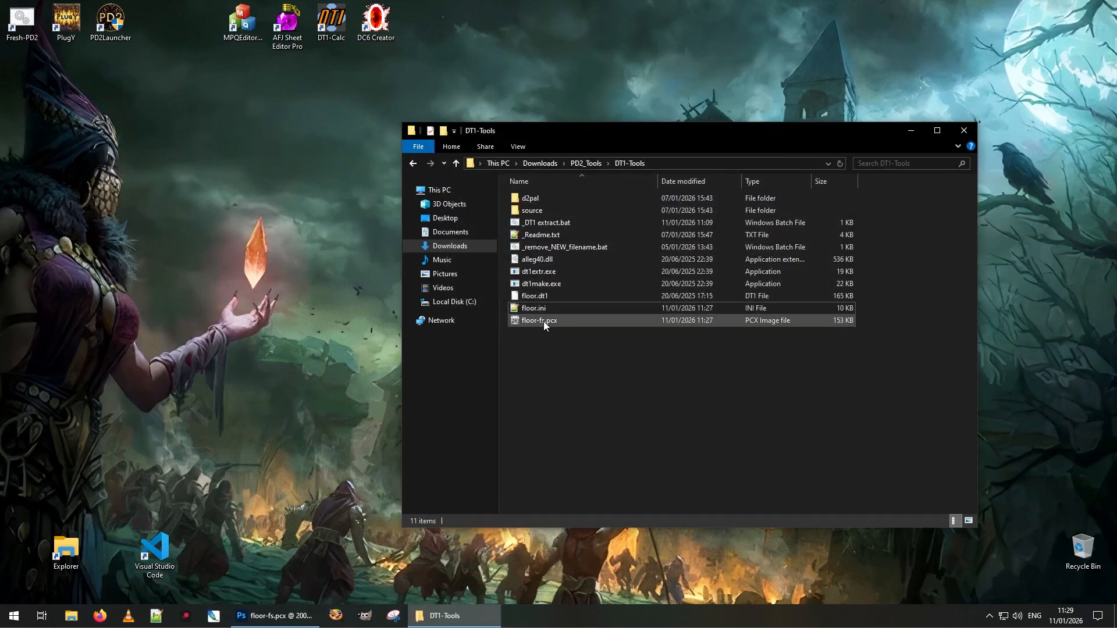
{"action": "double_click", "coordinate": [552, 322]}
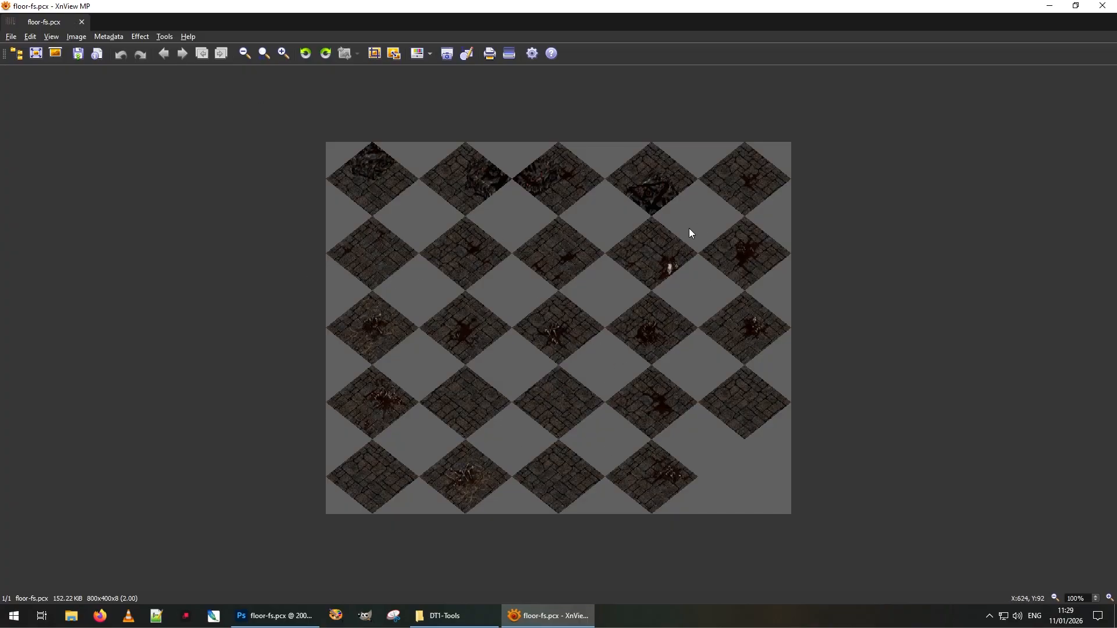
{"action": "left_click", "coordinate": [1102, 6]}
{"action": "left_click", "coordinate": [273, 616]}
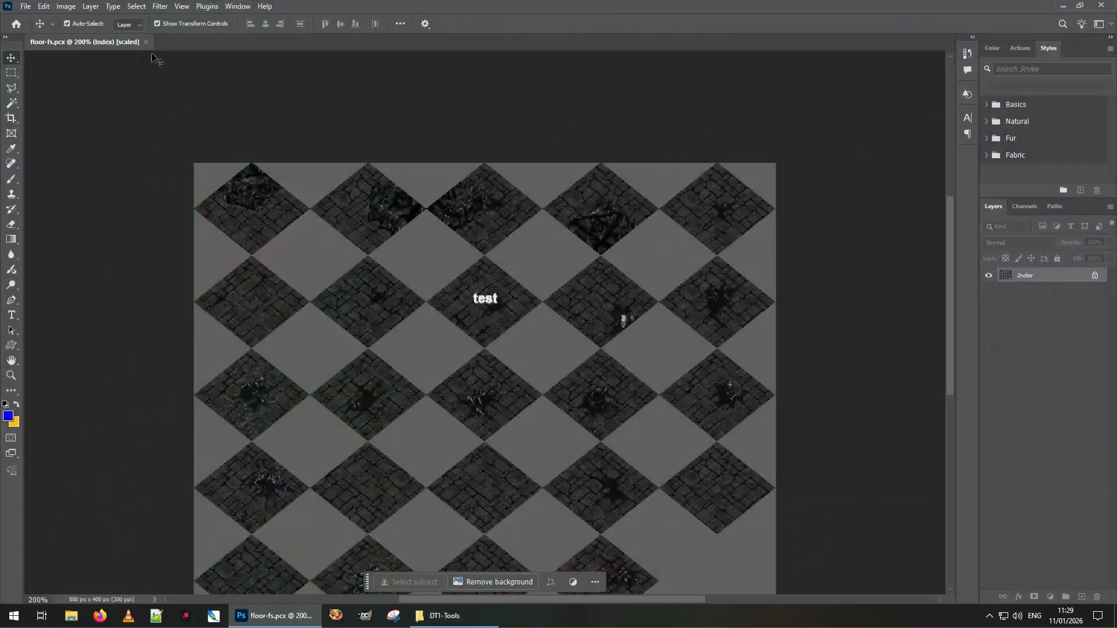
Replace the labelled copy with a fresh floor-fs.pcx from DT1-Tools, viewed at 200%
{"action": "left_click", "coordinate": [146, 42]}
{"action": "left_click", "coordinate": [454, 617]}
{"action": "left_click_drag", "start_coordinate": [559, 320], "coordinate": [276, 259]}
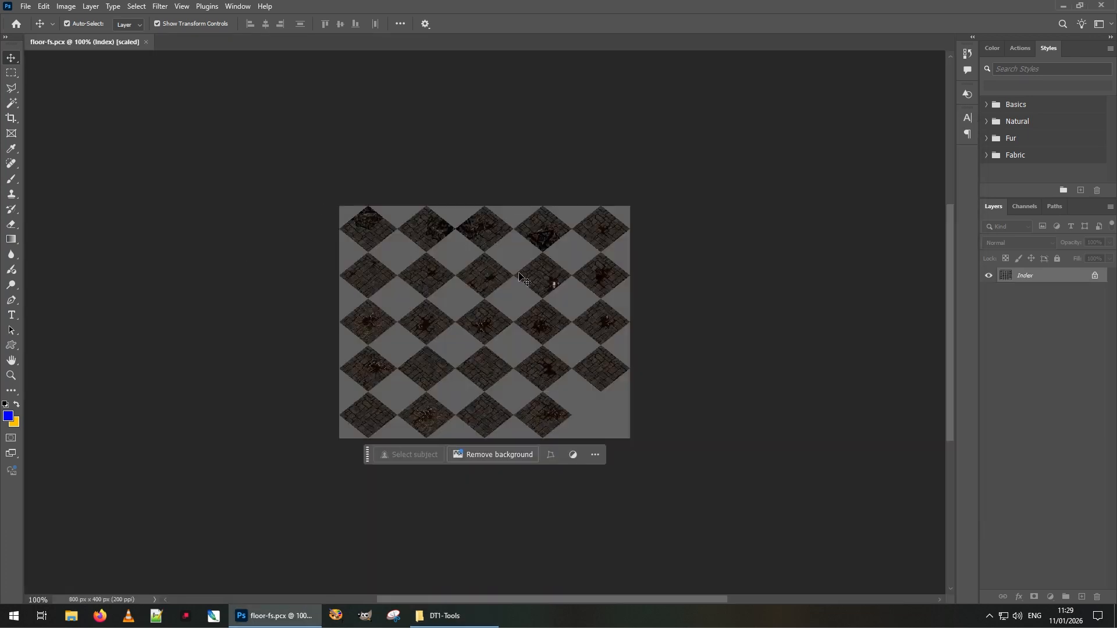
{"action": "key", "text": "ctrl+plus"}
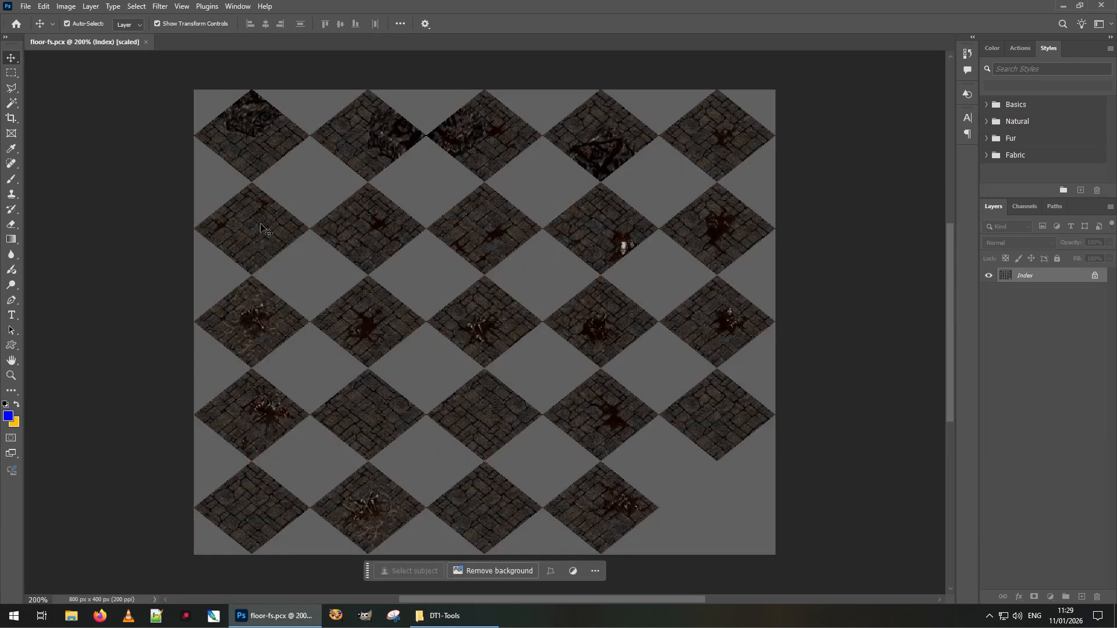
Convert the sheet to RGB Color and unlock the Background as Layer 0
{"action": "left_click", "coordinate": [66, 6]}
{"action": "mouse_move", "coordinate": [150, 23]}
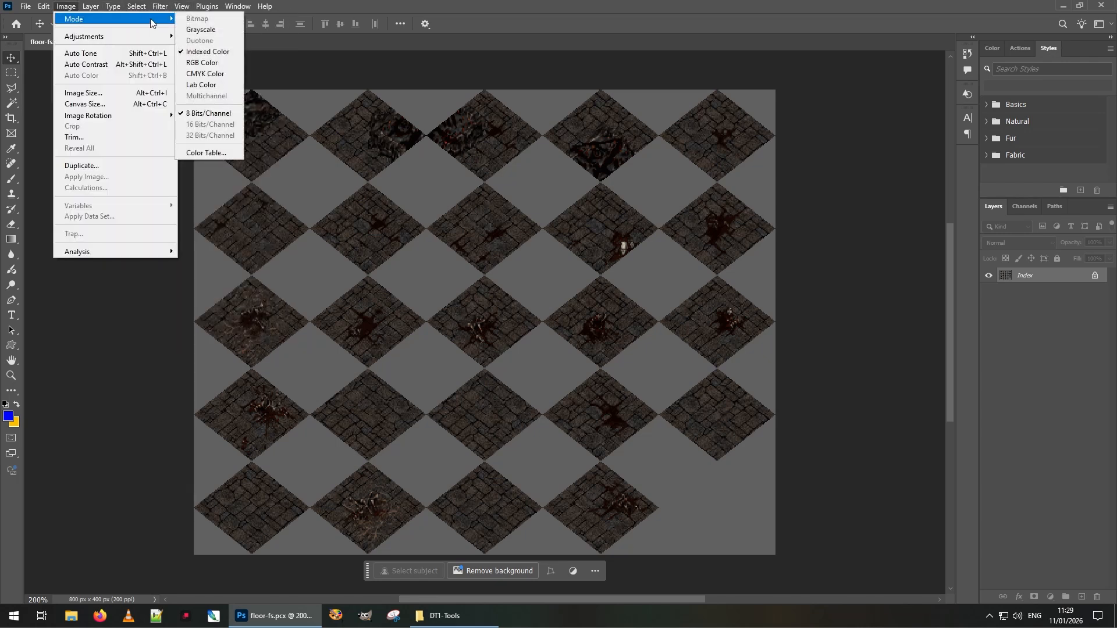
{"action": "left_click", "coordinate": [213, 64]}
{"action": "left_click", "coordinate": [1095, 275]}
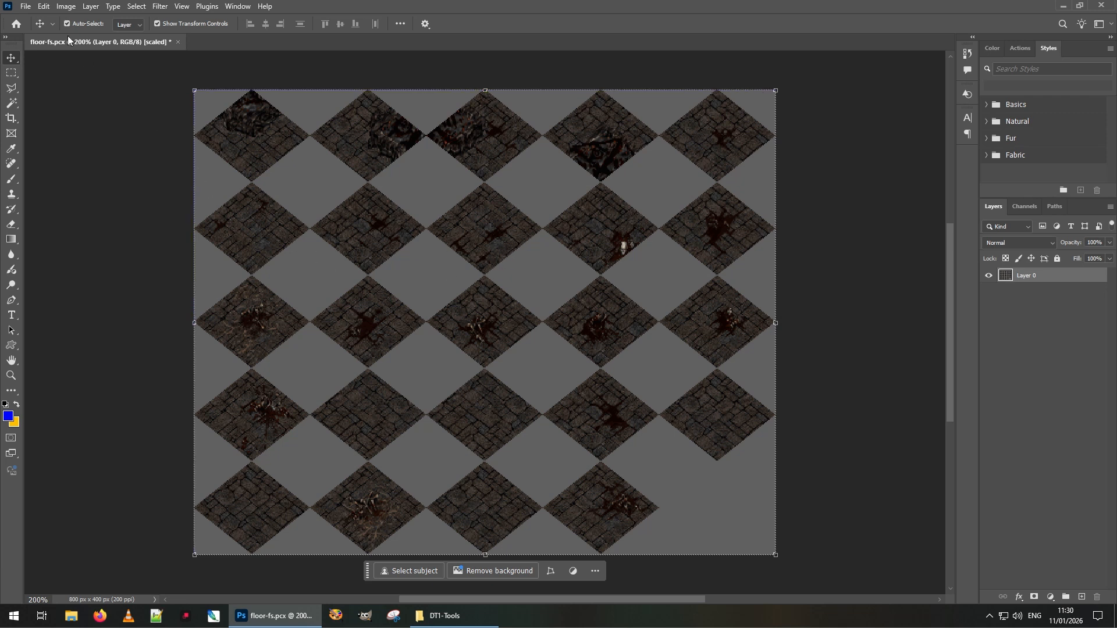
{"action": "left_click", "coordinate": [66, 7]}
Apply Hue/Saturation with Hue +140 and Saturation +54 to turn the tiles teal
{"action": "mouse_move", "coordinate": [178, 22]}
{"action": "mouse_move", "coordinate": [146, 37]}
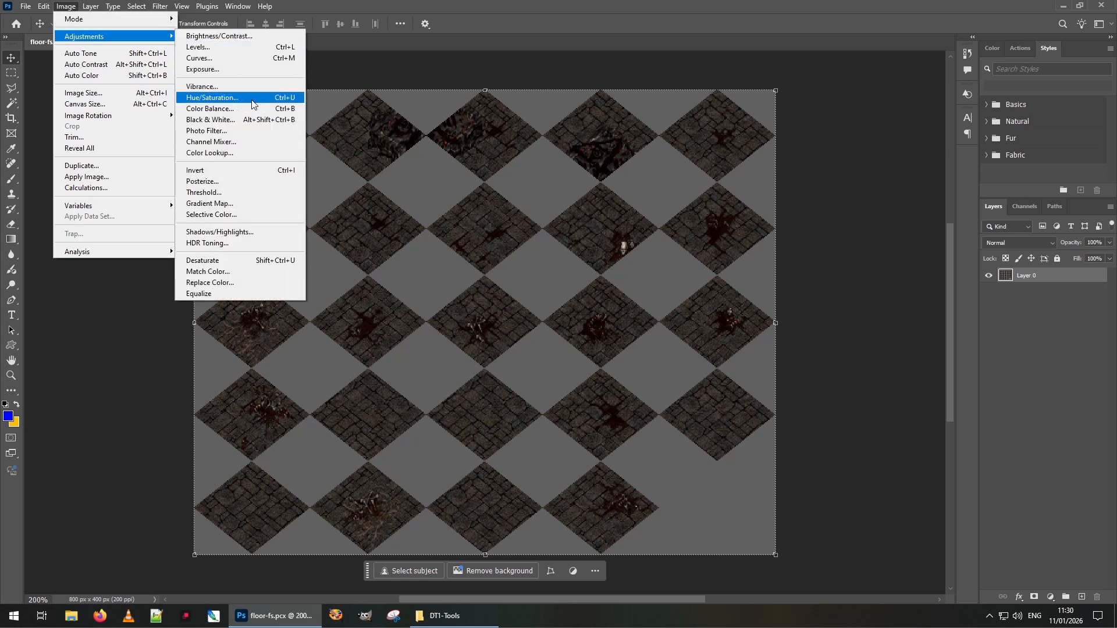
{"action": "left_click", "coordinate": [279, 98]}
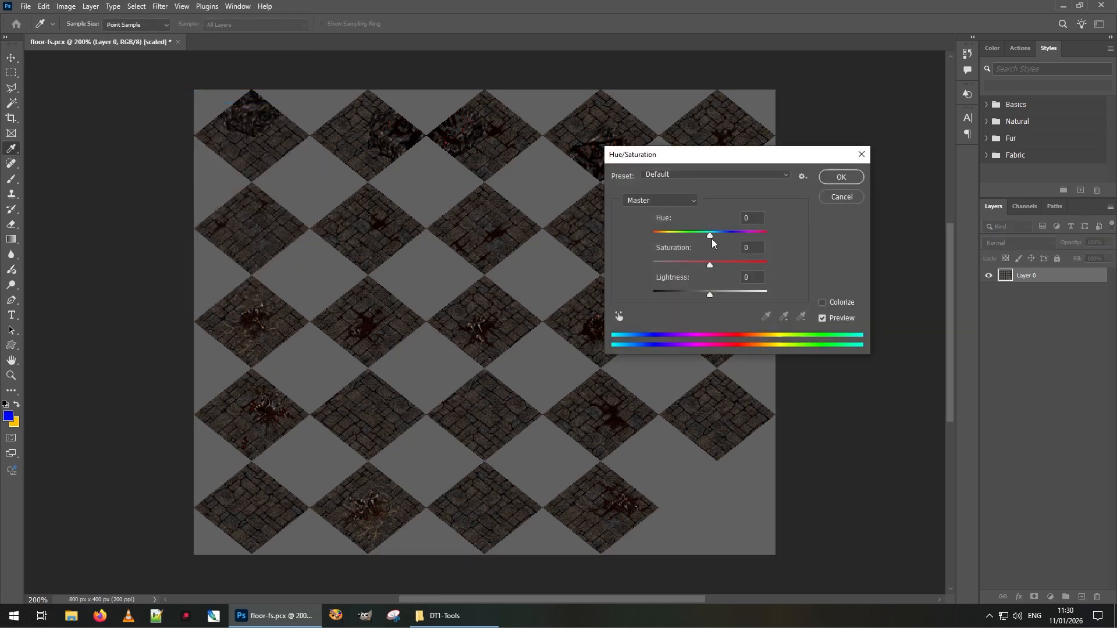
{"action": "left_click_drag", "start_coordinate": [713, 235], "coordinate": [759, 235]}
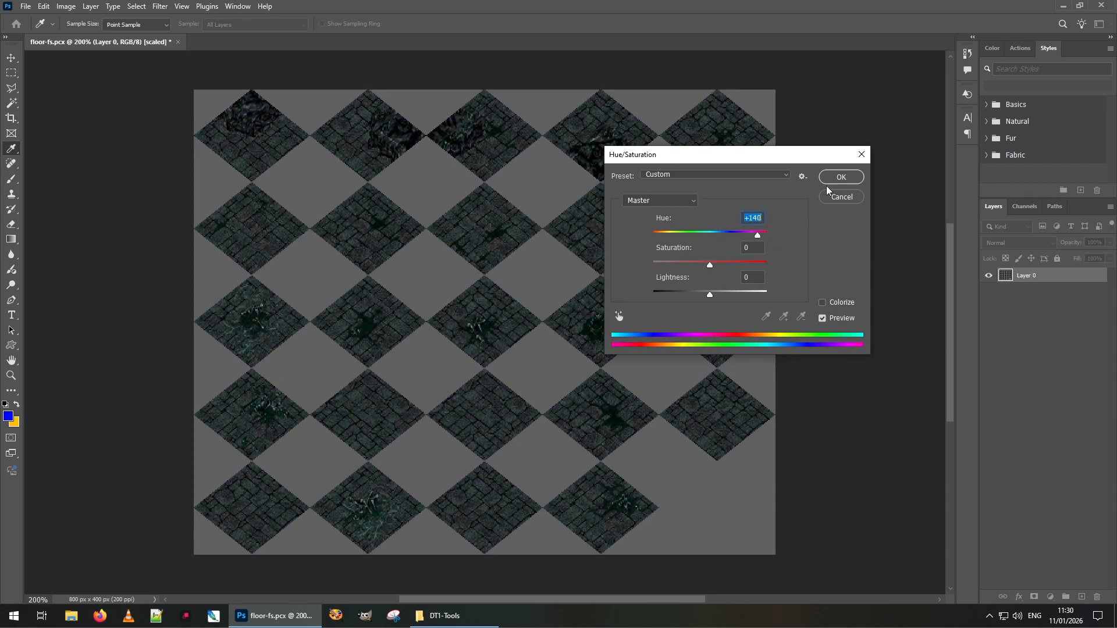
{"action": "left_click_drag", "start_coordinate": [708, 265], "coordinate": [741, 266]}
{"action": "left_click", "coordinate": [841, 177]}
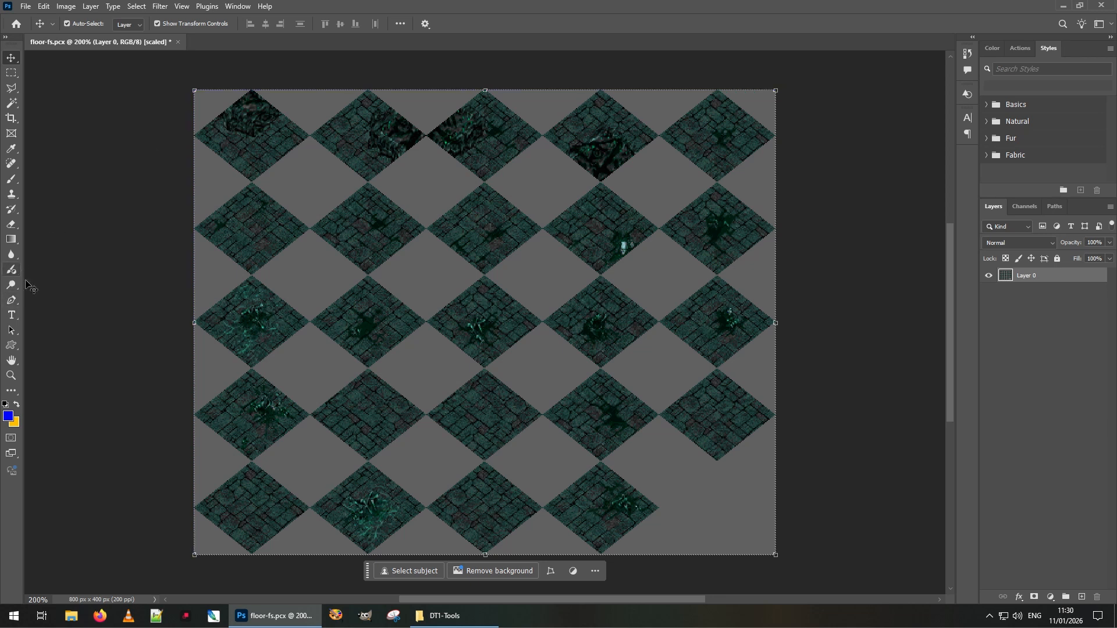
Place a white bold Arial "X" on the middle tile of row two, nudged slightly
{"action": "left_click", "coordinate": [11, 315]}
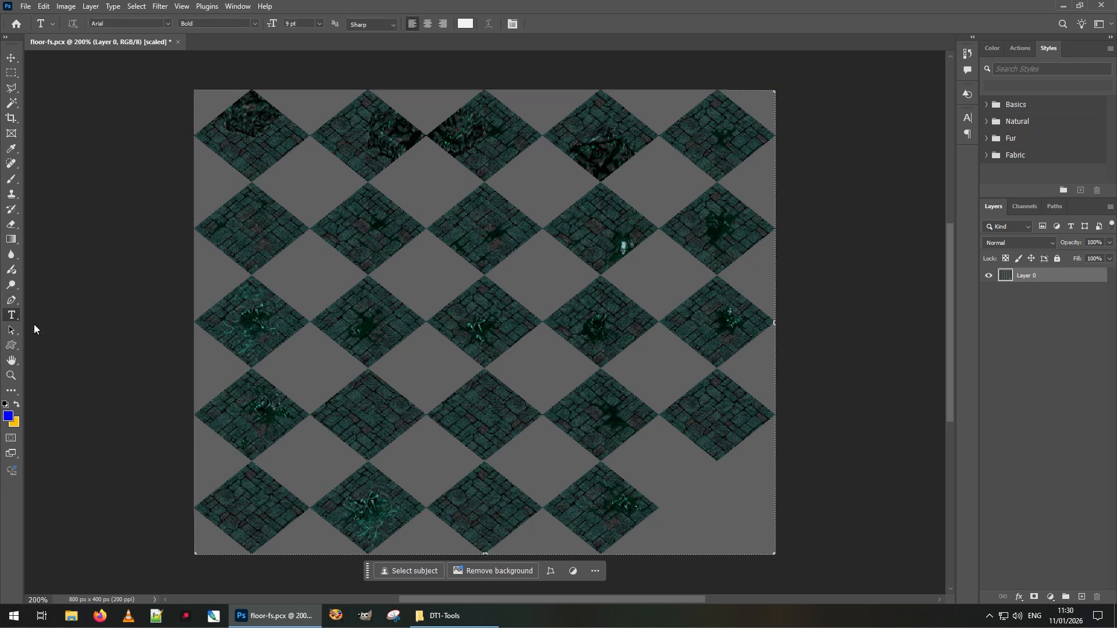
{"action": "left_click", "coordinate": [470, 227]}
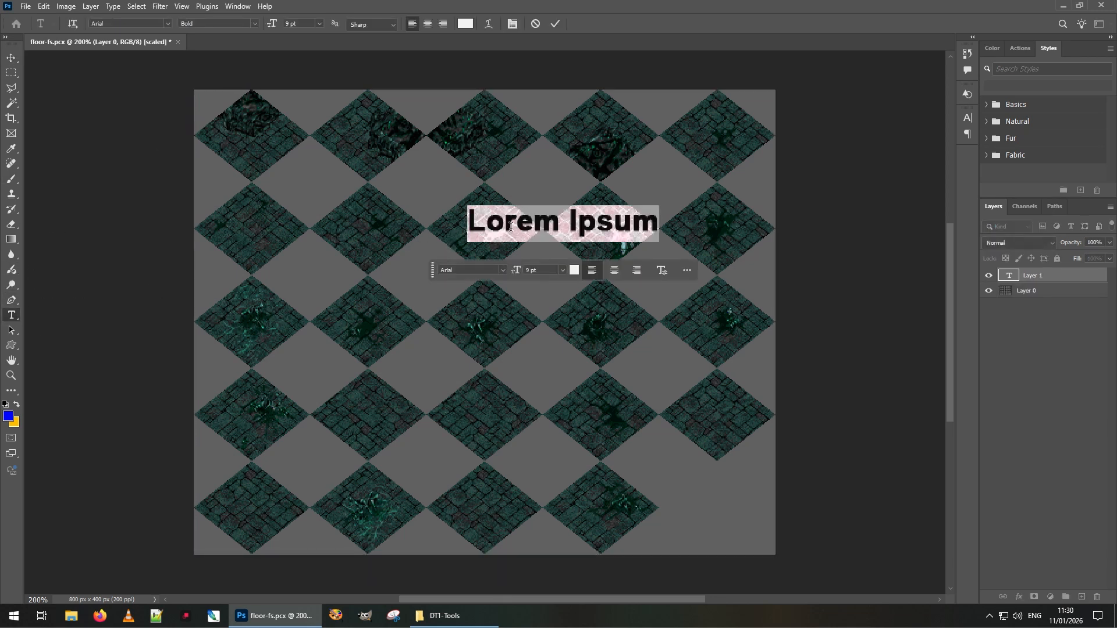
{"action": "type", "text": "X"}
{"action": "left_click_drag", "start_coordinate": [520, 235], "coordinate": [532, 241]}
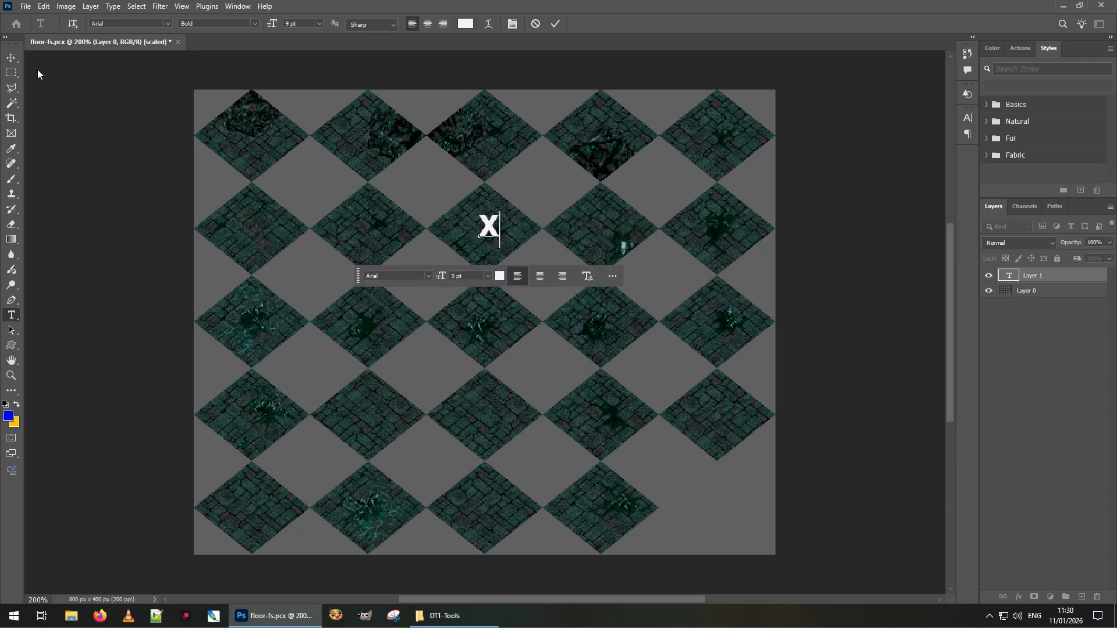
{"action": "left_click", "coordinate": [12, 58]}
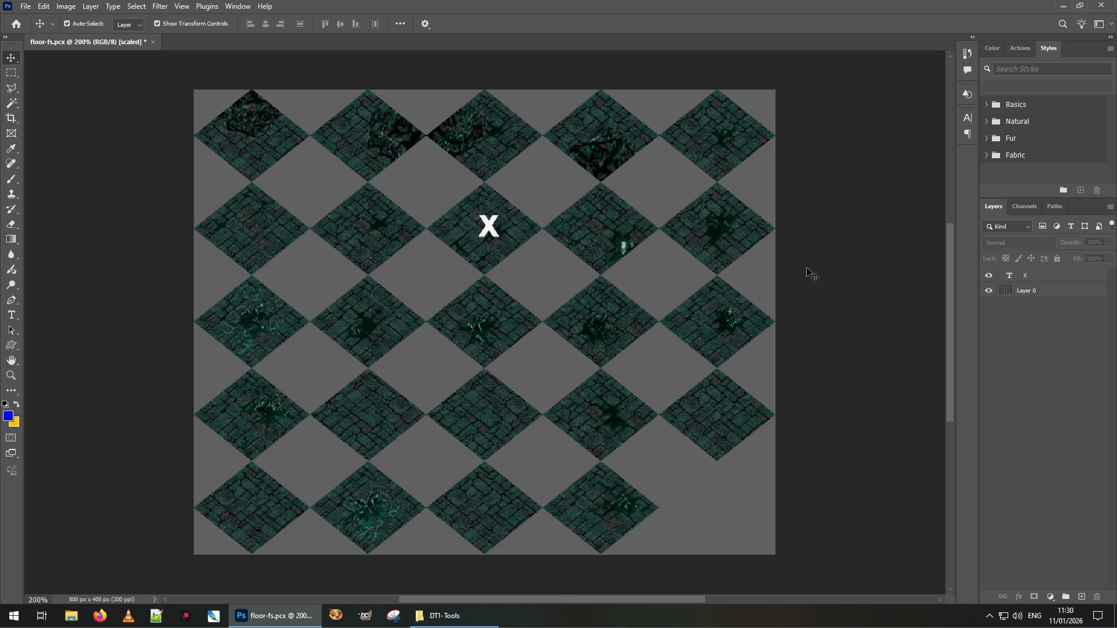
{"action": "left_click", "coordinate": [762, 210]}
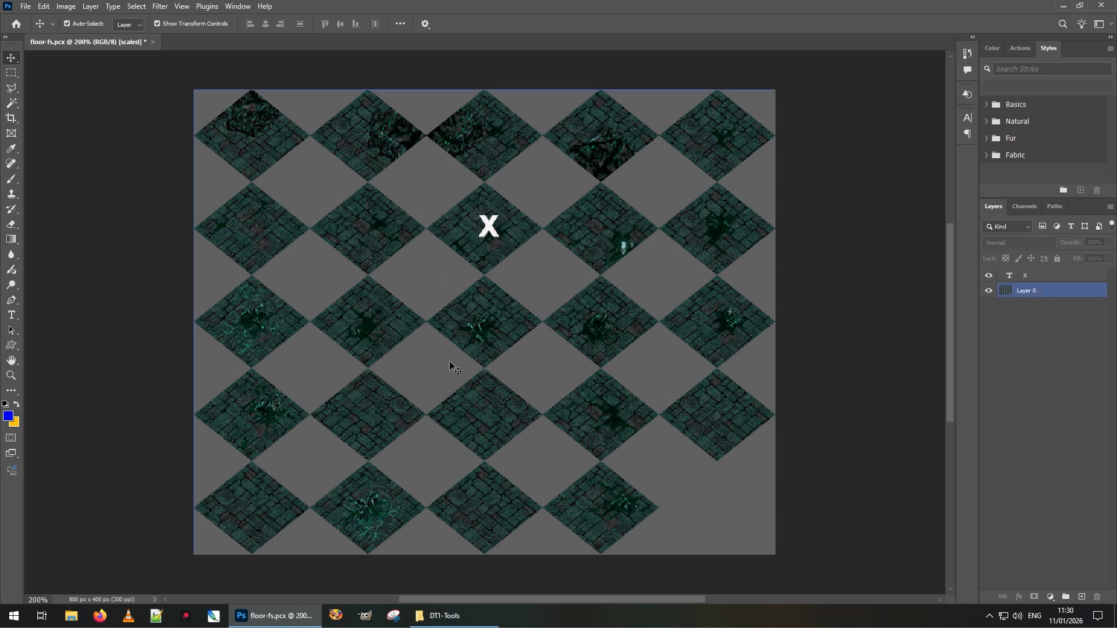
Merge layers and convert to Indexed Color using the custom act0_grey_bg.act palette
{"action": "left_click", "coordinate": [67, 8]}
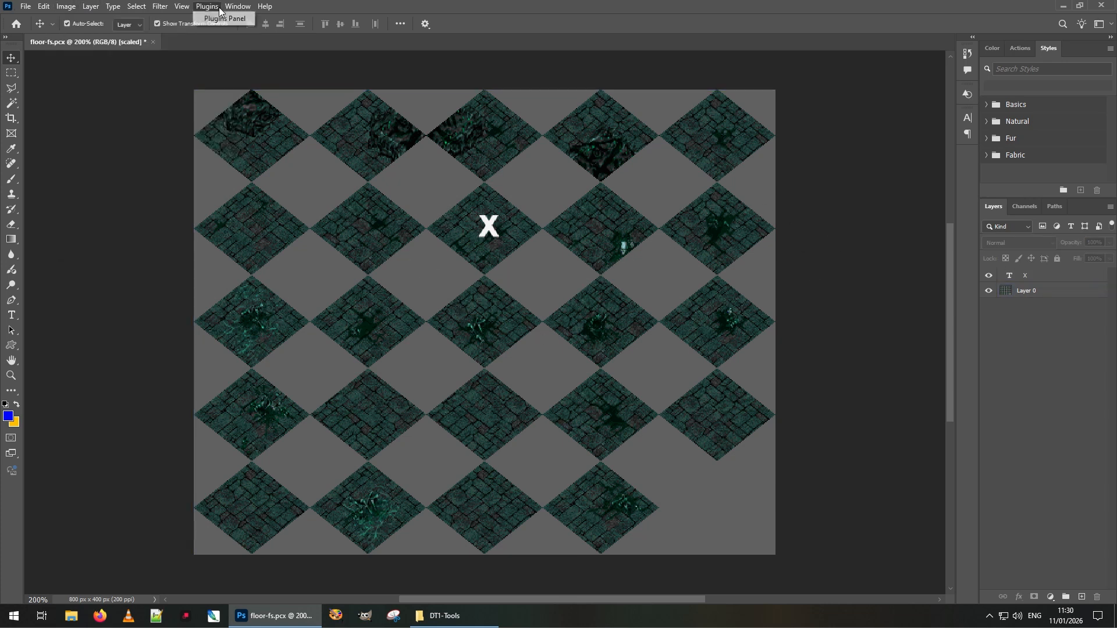
{"action": "mouse_move", "coordinate": [82, 19]}
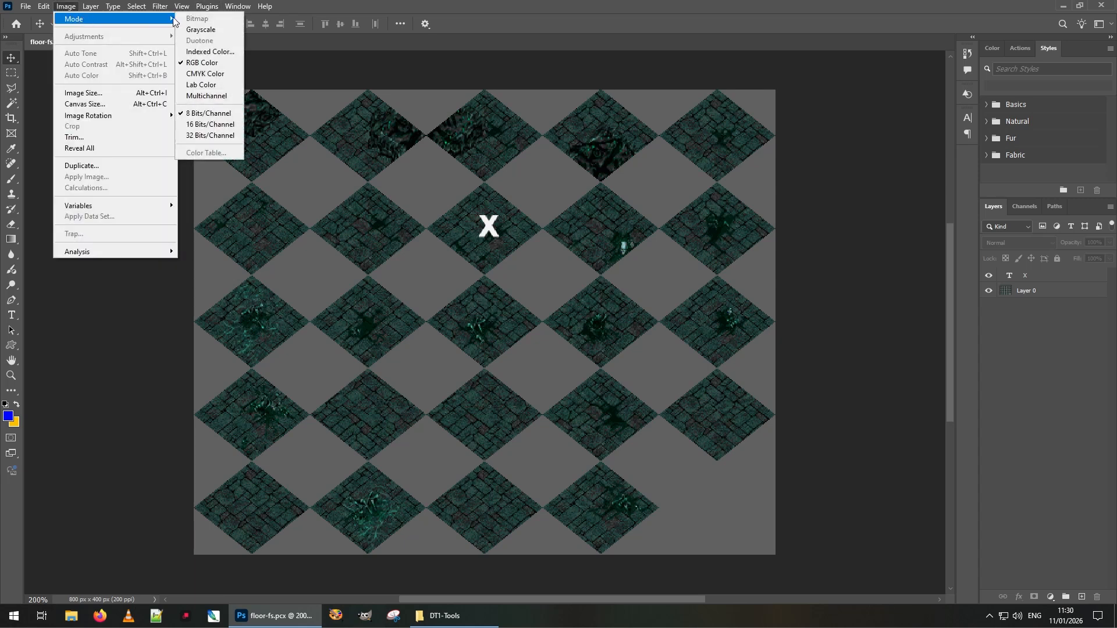
{"action": "left_click", "coordinate": [220, 54]}
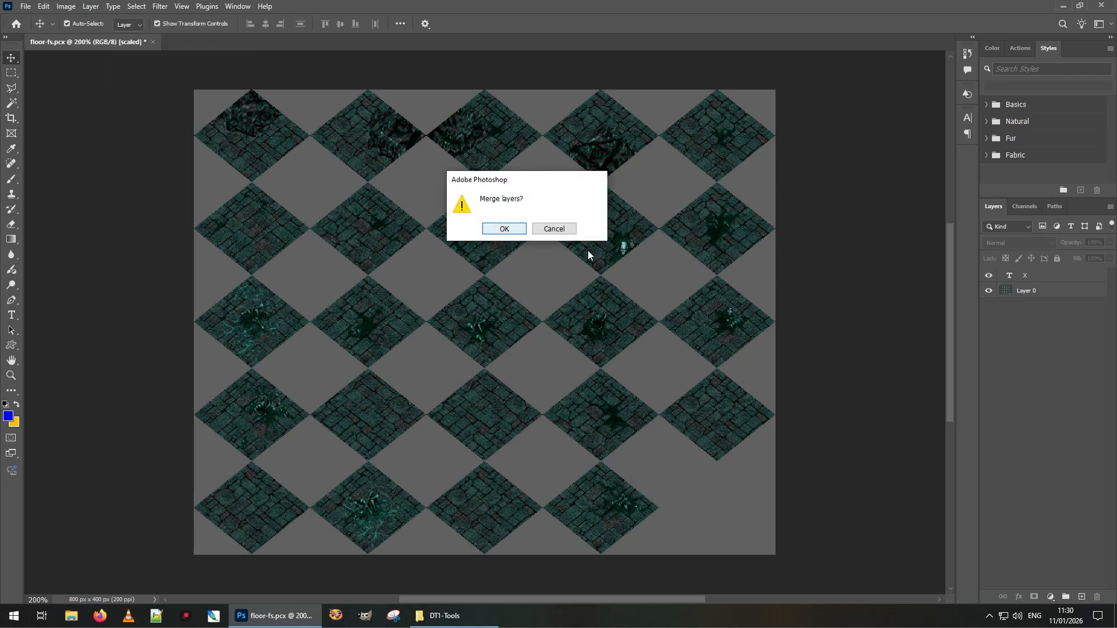
{"action": "left_click", "coordinate": [504, 230]}
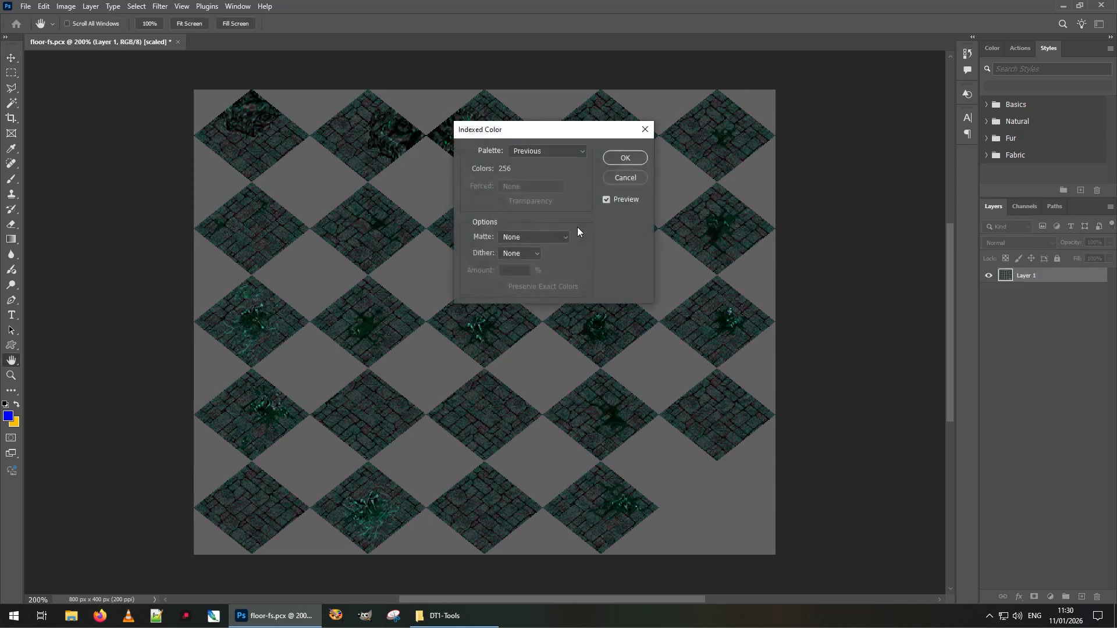
{"action": "left_click", "coordinate": [561, 149]}
{"action": "left_click", "coordinate": [540, 283]}
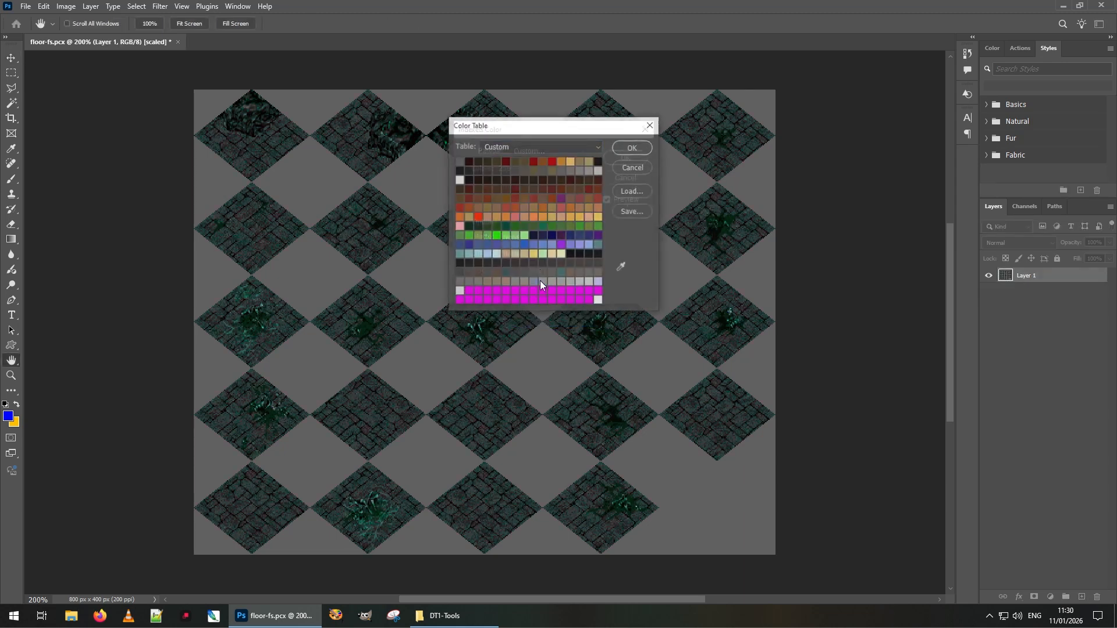
{"action": "left_click", "coordinate": [633, 192]}
{"action": "left_click", "coordinate": [602, 228]}
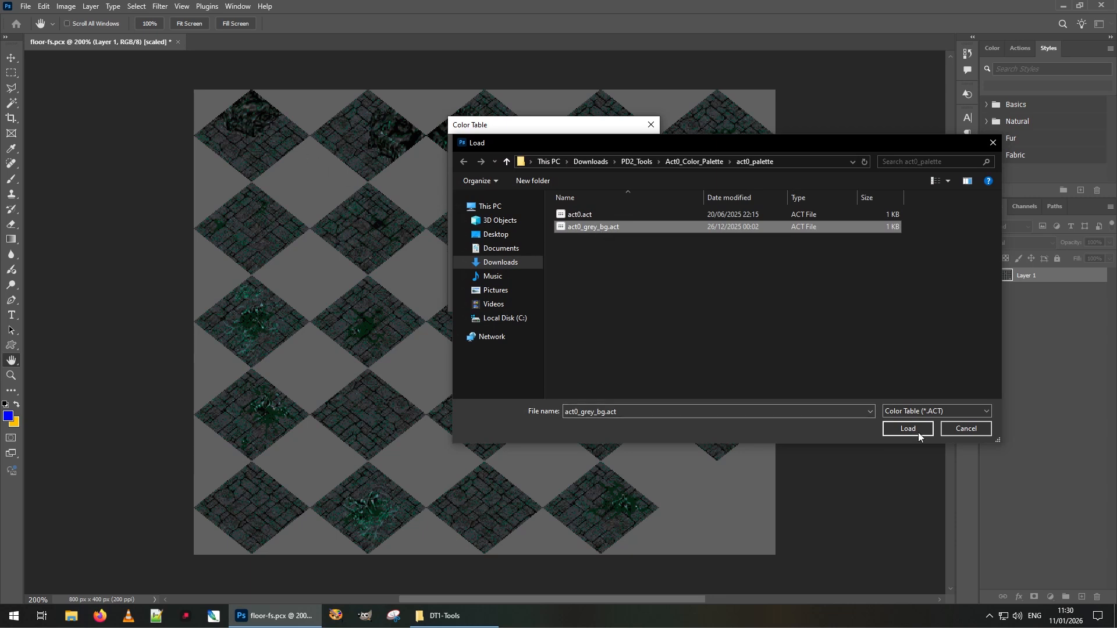
{"action": "left_click", "coordinate": [899, 429]}
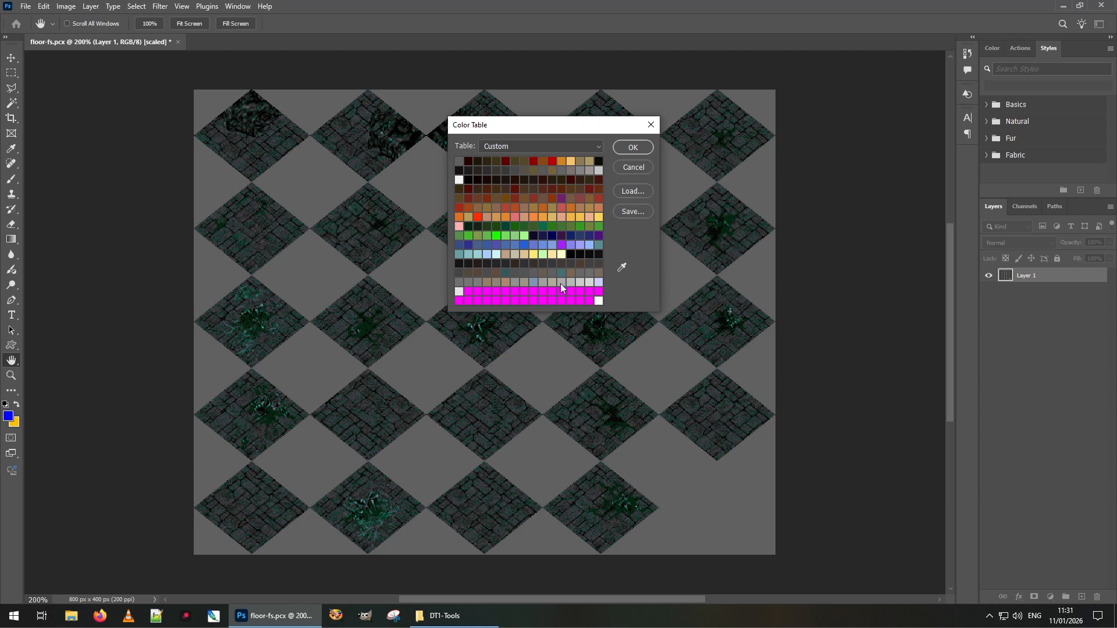
{"action": "left_click", "coordinate": [622, 145]}
{"action": "left_click", "coordinate": [626, 158]}
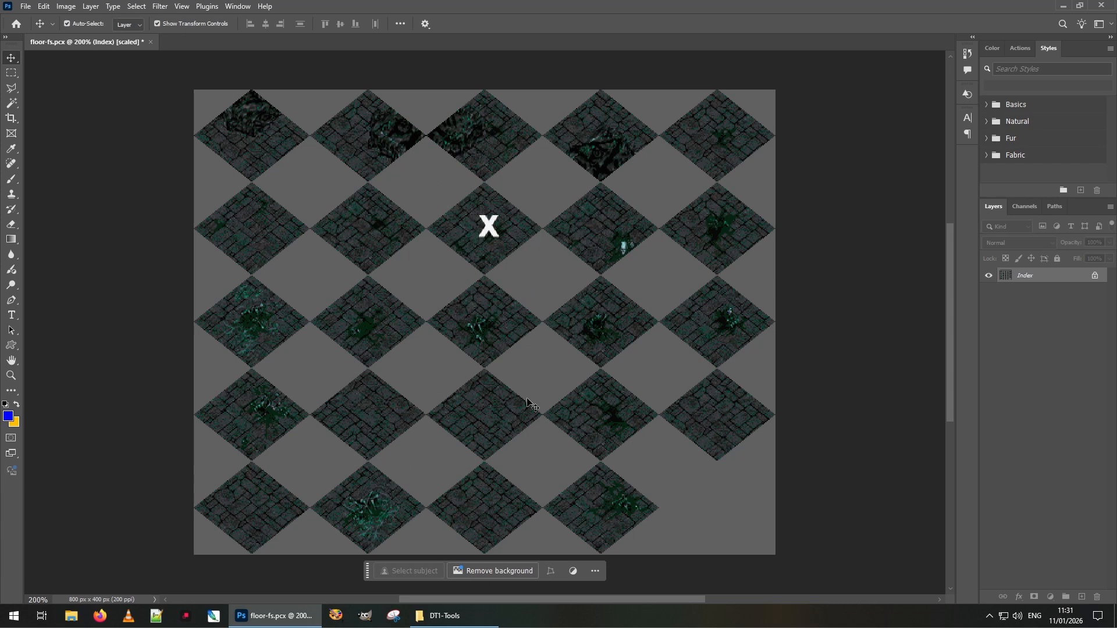
Save the sheet as PCX over floor-fs.pcx in DT1-Tools, confirming the replace, and close it
{"action": "key", "text": "ctrl"}
{"action": "key", "text": "ctrl+plus"}
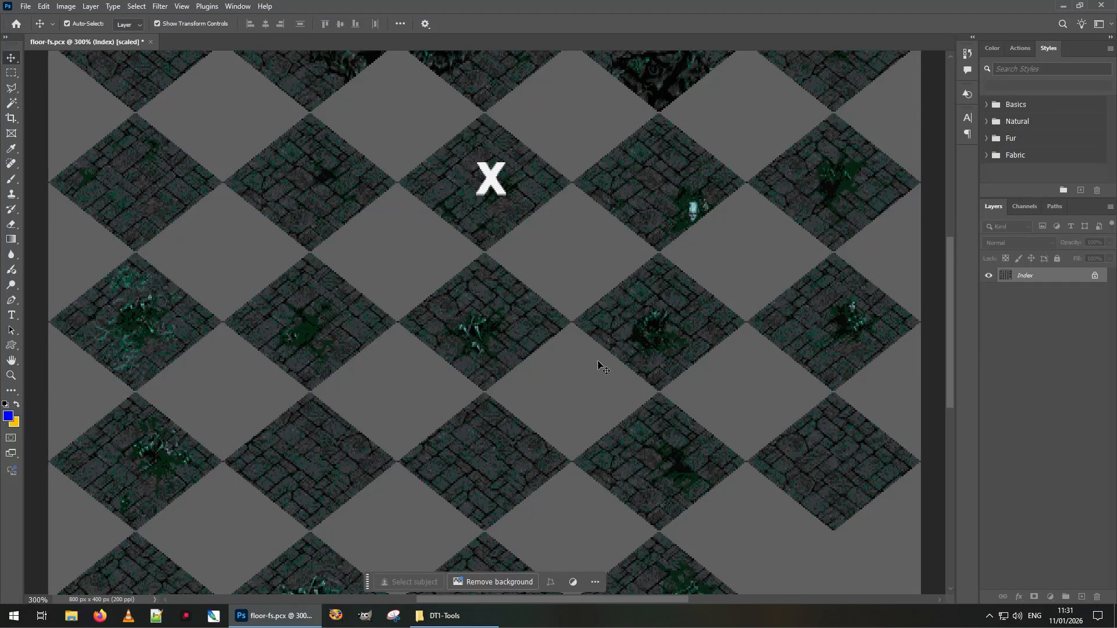
{"action": "key", "text": "ctrl+minus"}
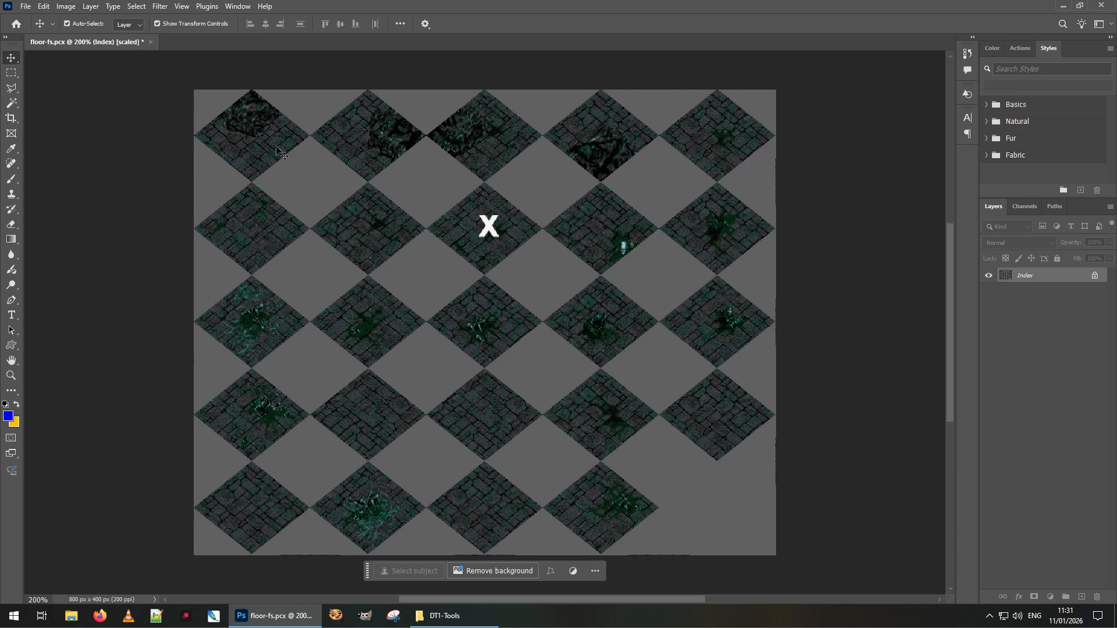
{"action": "left_click", "coordinate": [27, 8]}
{"action": "left_click", "coordinate": [53, 143]}
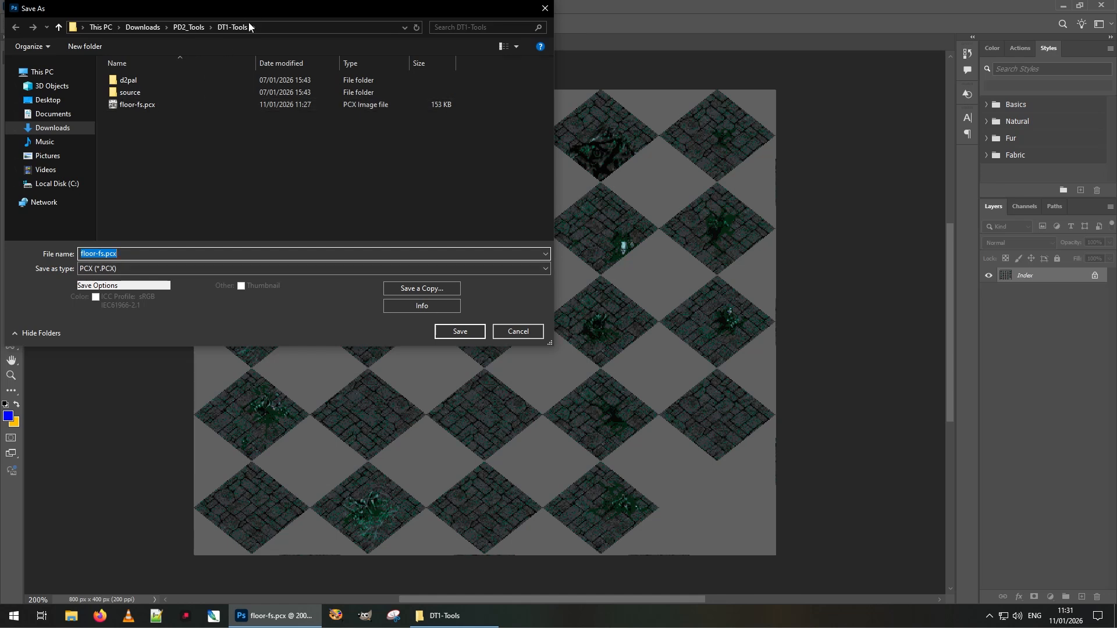
{"action": "left_click", "coordinate": [469, 330]}
{"action": "left_click", "coordinate": [579, 307]}
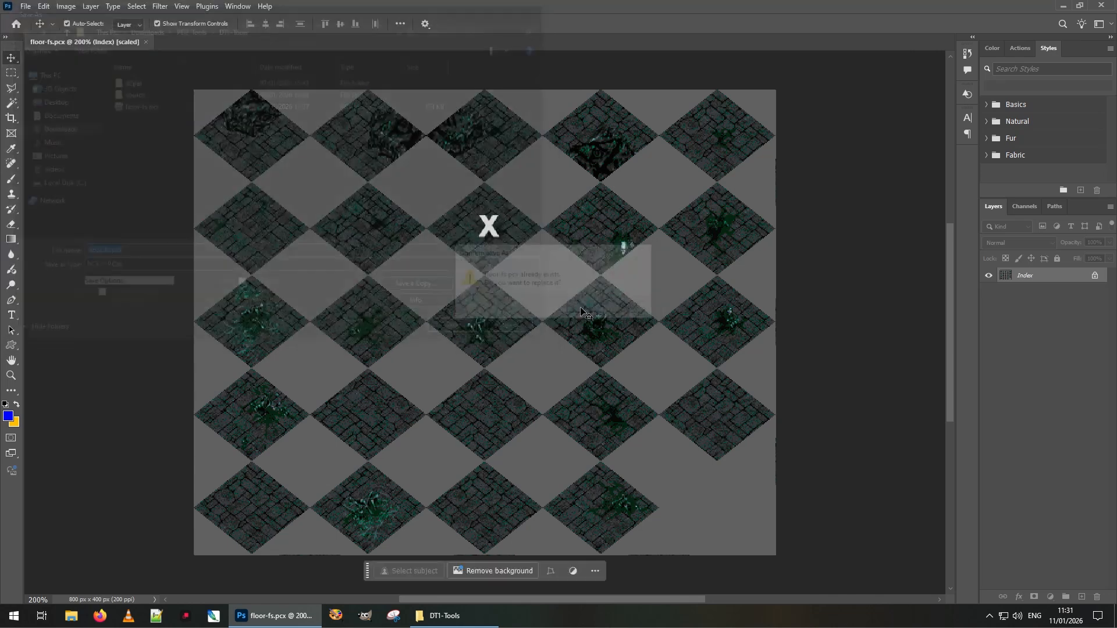
{"action": "left_click", "coordinate": [146, 42]}
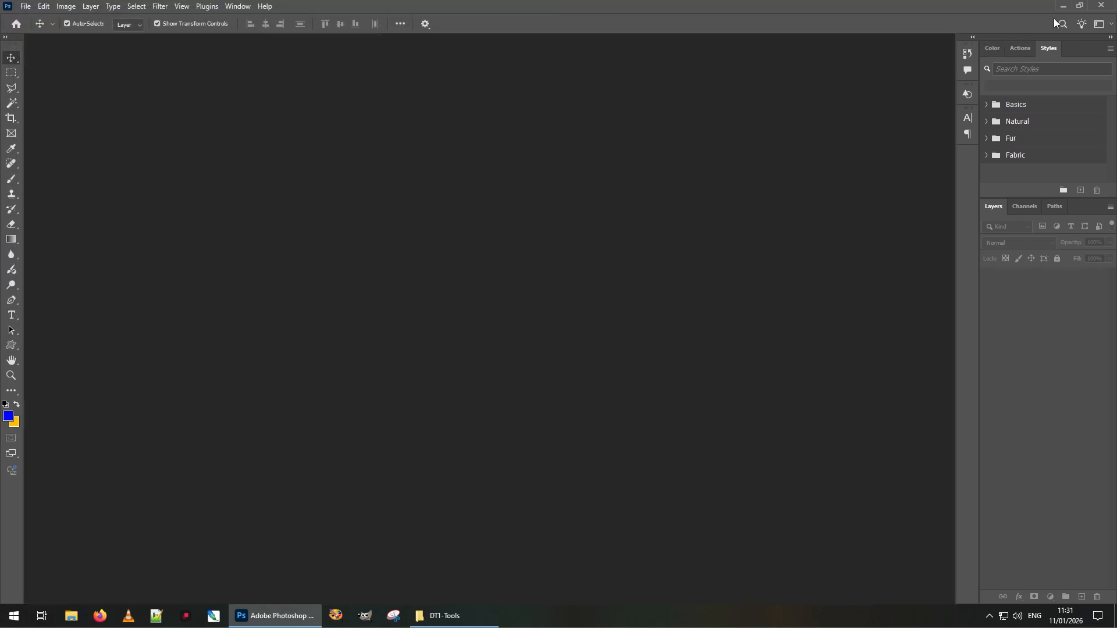
Minimize Photoshop and inspect the saved floor-fs.pcx's teal tiles and X in XnView MP
{"action": "left_click", "coordinate": [1062, 5]}
{"action": "double_click", "coordinate": [539, 319]}
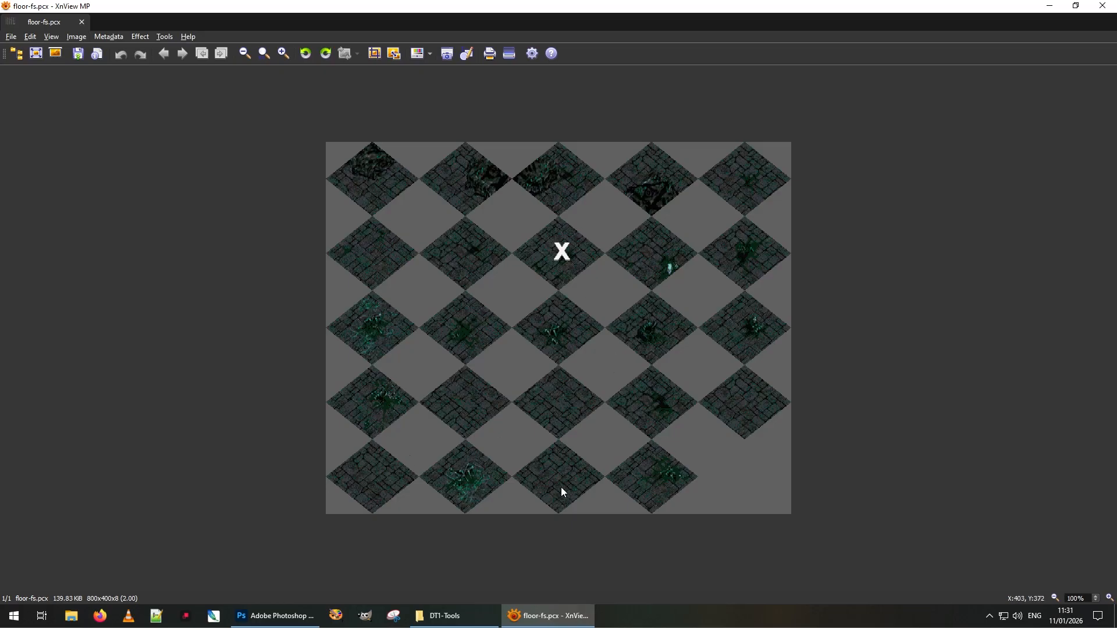
{"action": "left_click", "coordinate": [1102, 7]}
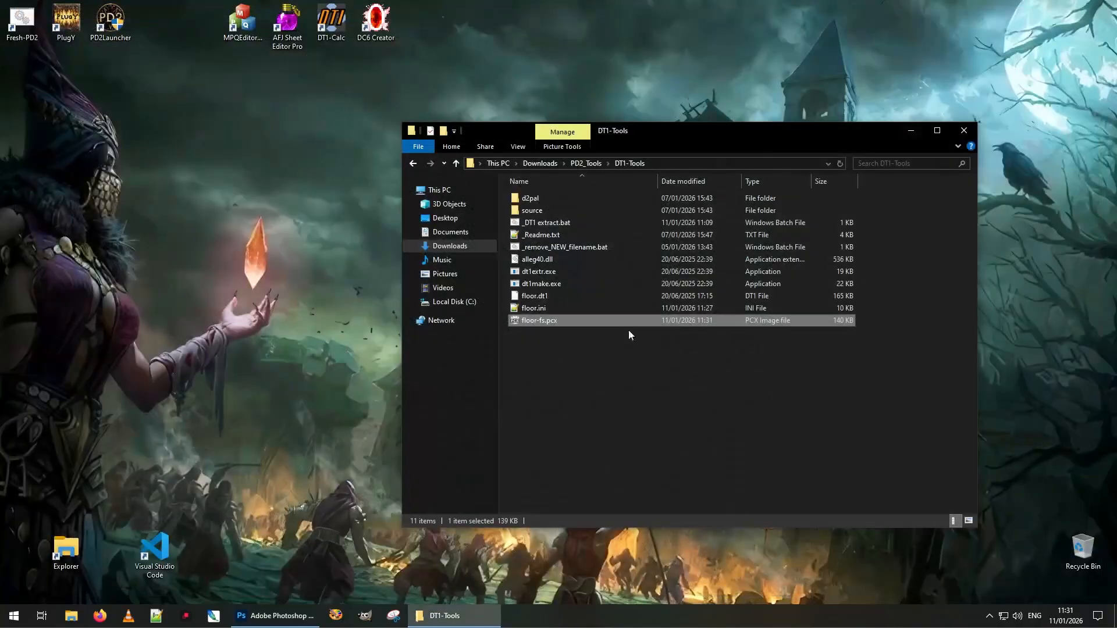
{"action": "double_click", "coordinate": [543, 320]}
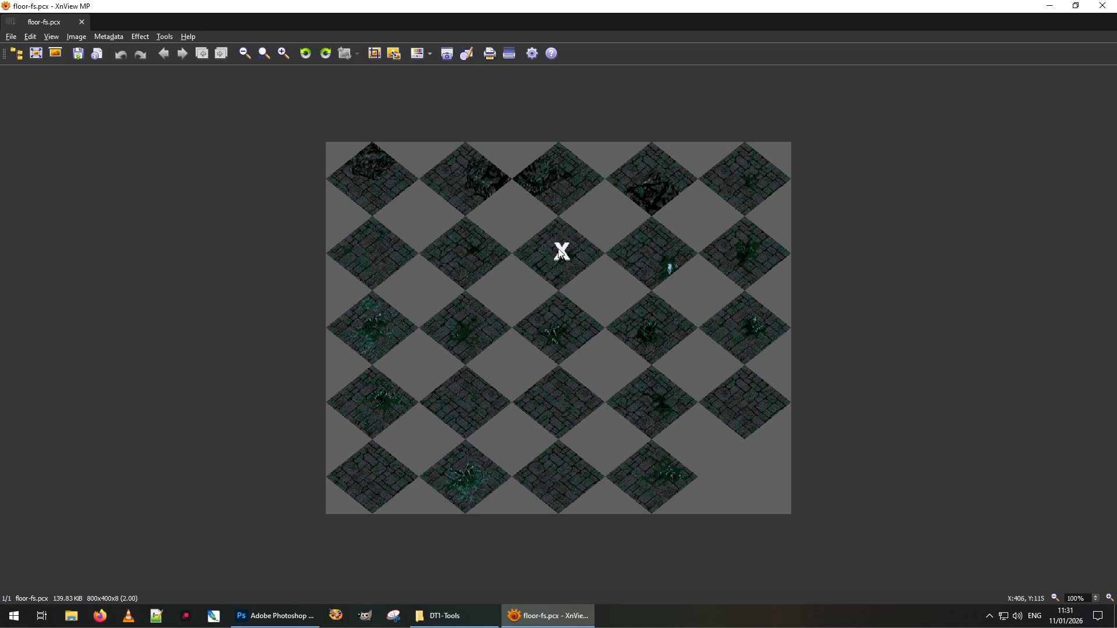
{"action": "left_click", "coordinate": [1101, 7]}
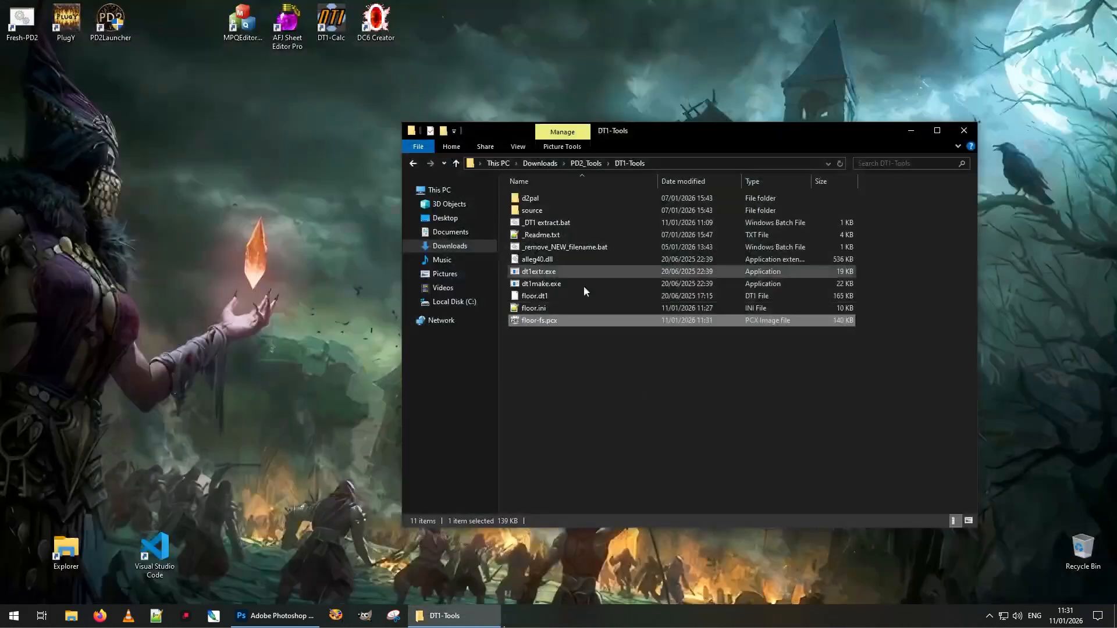
Build NEW_floor.dt1 by dropping floor.ini onto dt1make.exe
{"action": "left_click", "coordinate": [560, 353]}
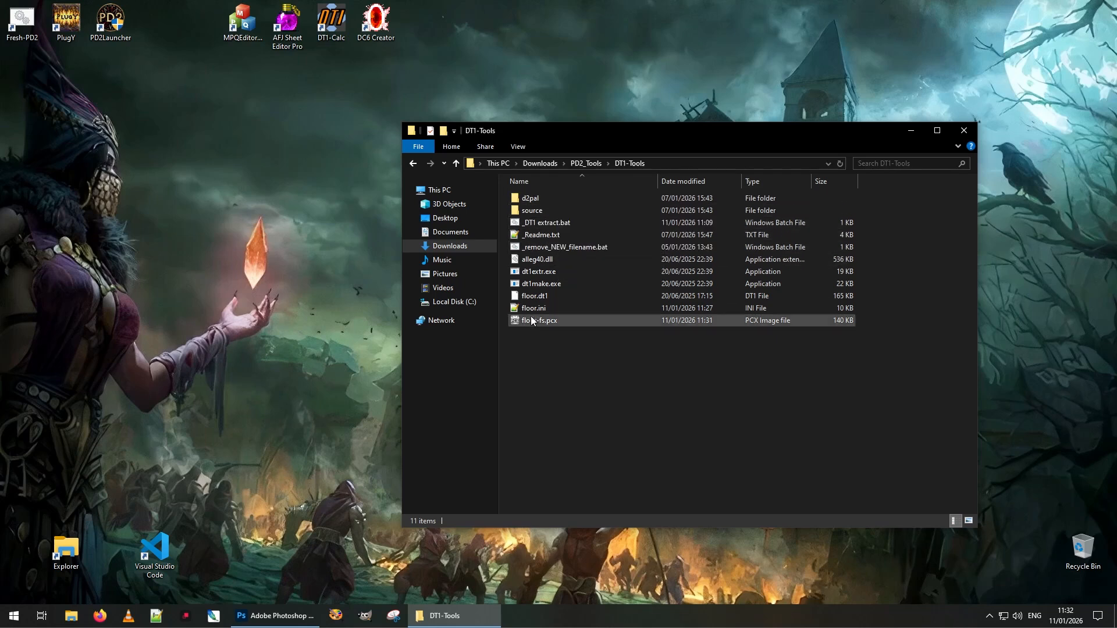
{"action": "left_click_drag", "start_coordinate": [538, 309], "coordinate": [554, 284]}
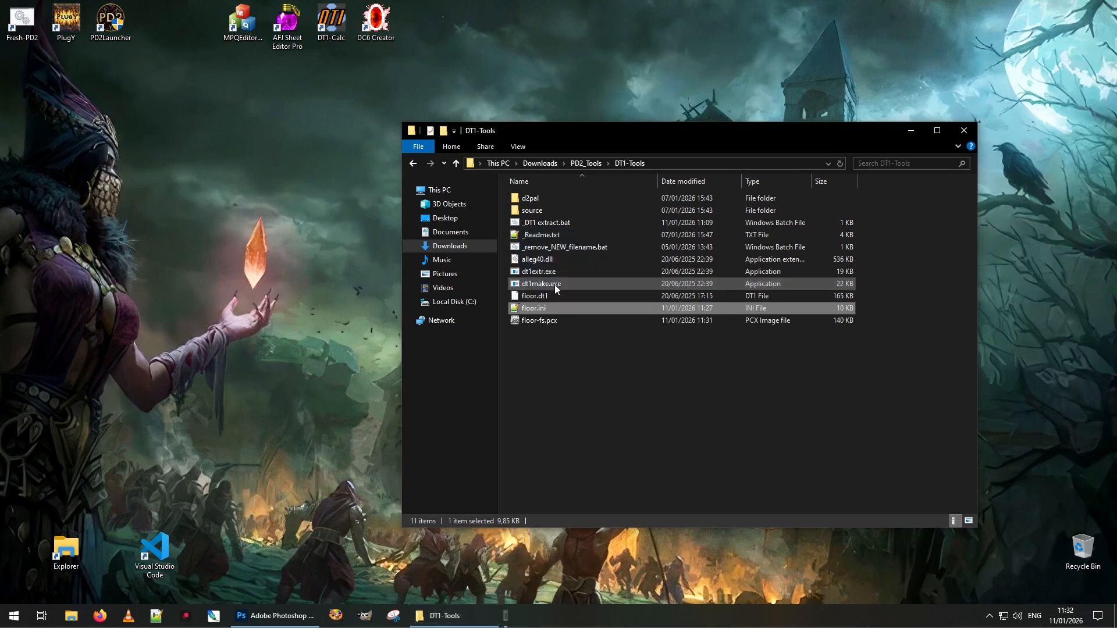
{"action": "left_click", "coordinate": [563, 367]}
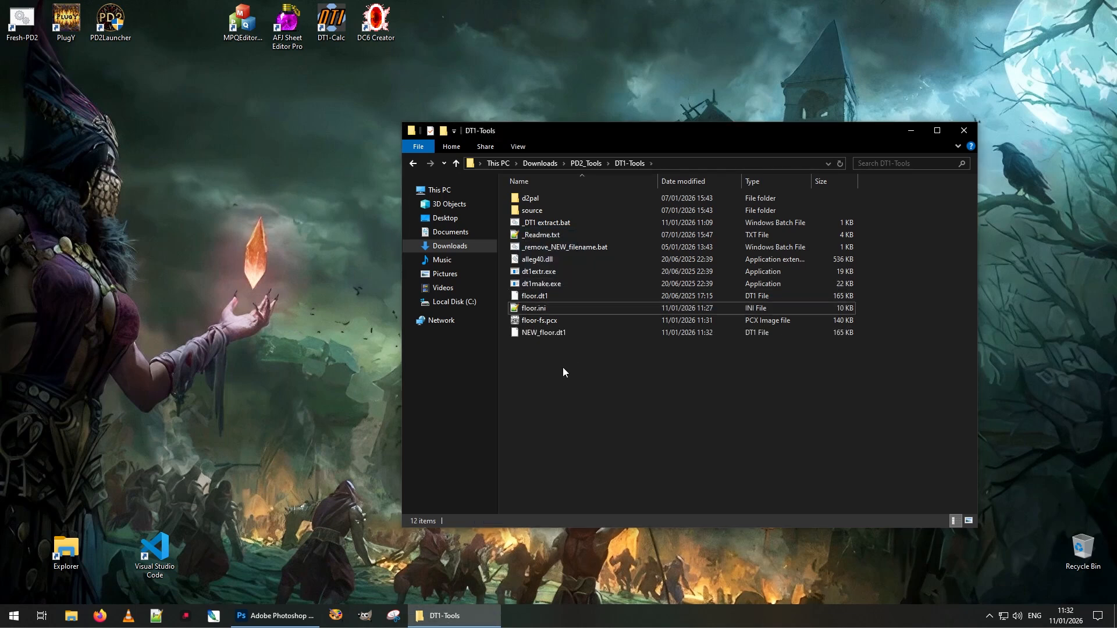
{"action": "left_click", "coordinate": [537, 335]}
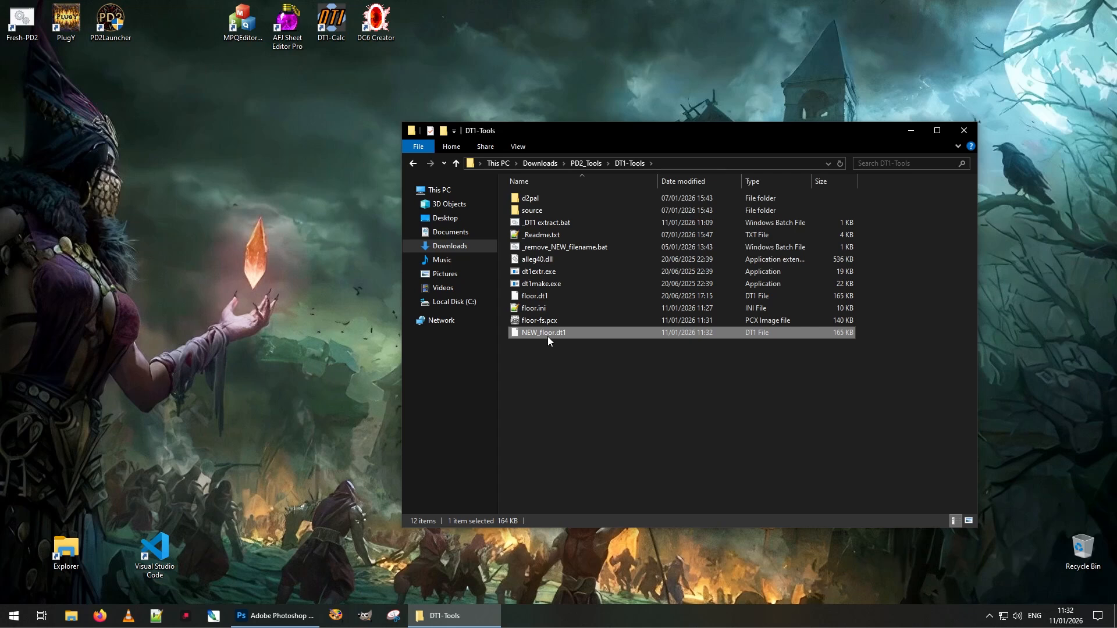
{"action": "left_click", "coordinate": [536, 350]}
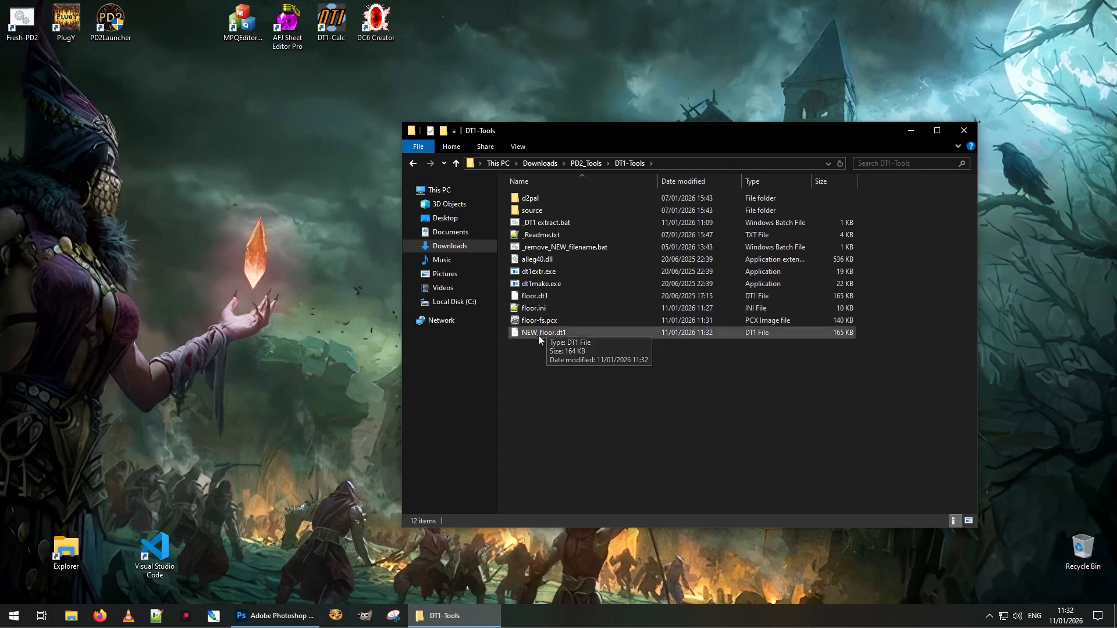
Delete the old floor.dt1, floor.ini and floor-fs.pcx from DT1-Tools
{"action": "left_click", "coordinate": [540, 297]}
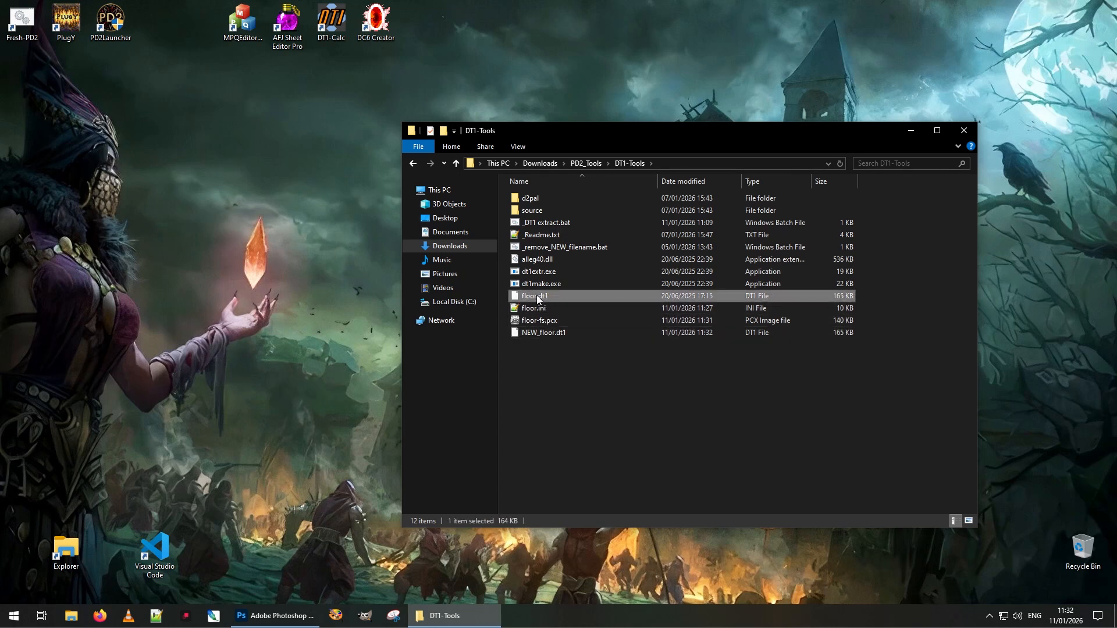
{"action": "left_click", "coordinate": [549, 362]}
{"action": "left_click_drag", "start_coordinate": [574, 299], "coordinate": [553, 314]}
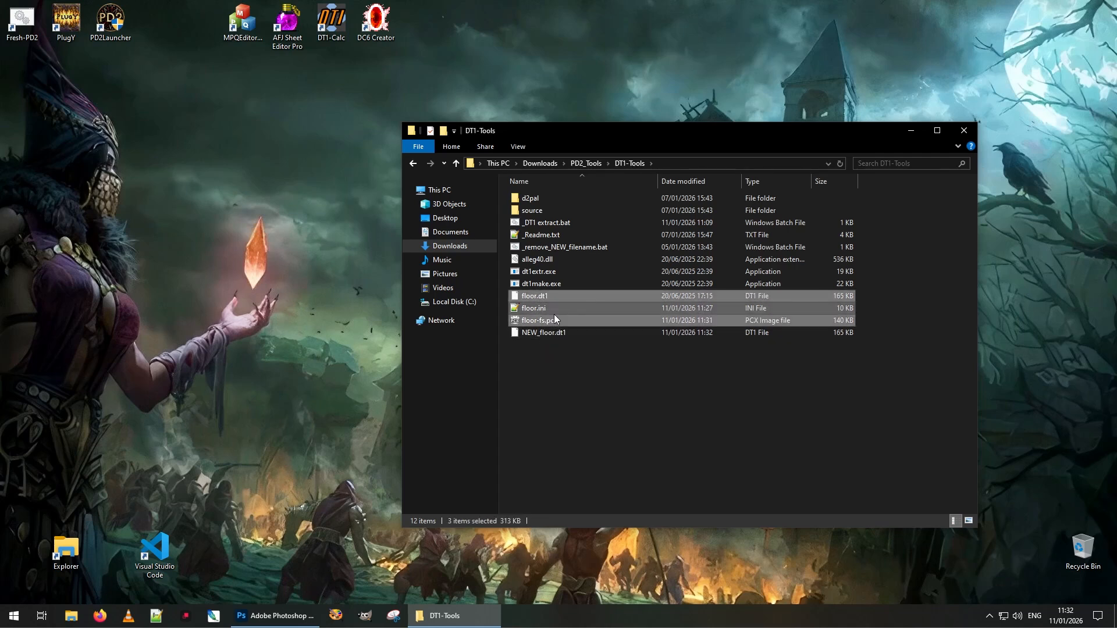
{"action": "key", "text": "Delete"}
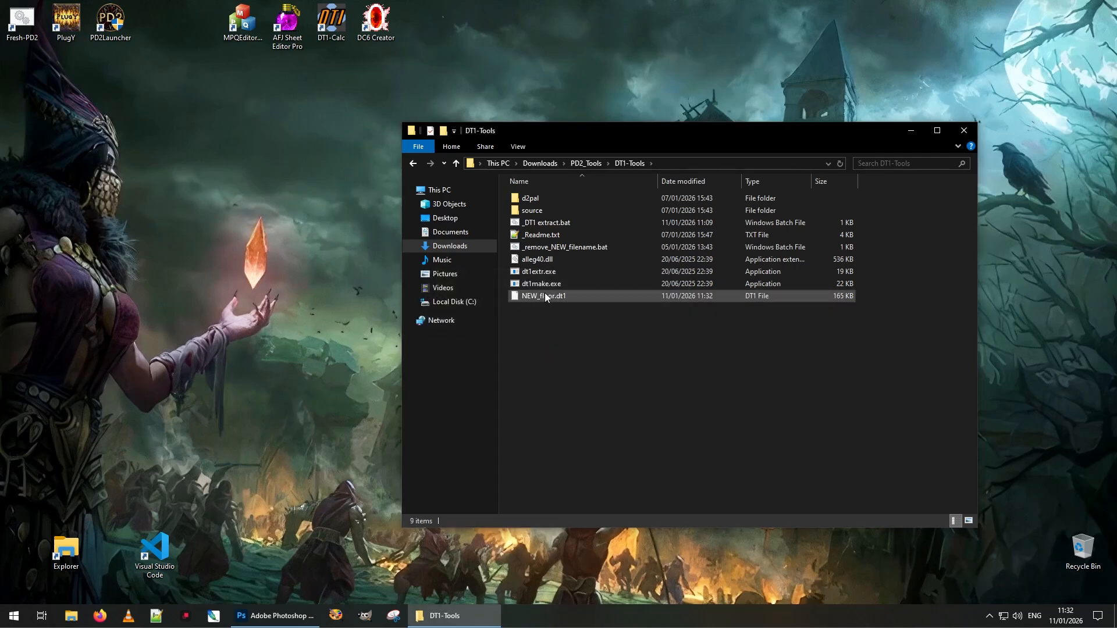
Strip the NEW_ prefix from NEW_floor.dt1 by running _remove_NEW_filename.bat
{"action": "left_click", "coordinate": [538, 297]}
{"action": "key", "text": "F2"}
{"action": "left_click", "coordinate": [545, 319]}
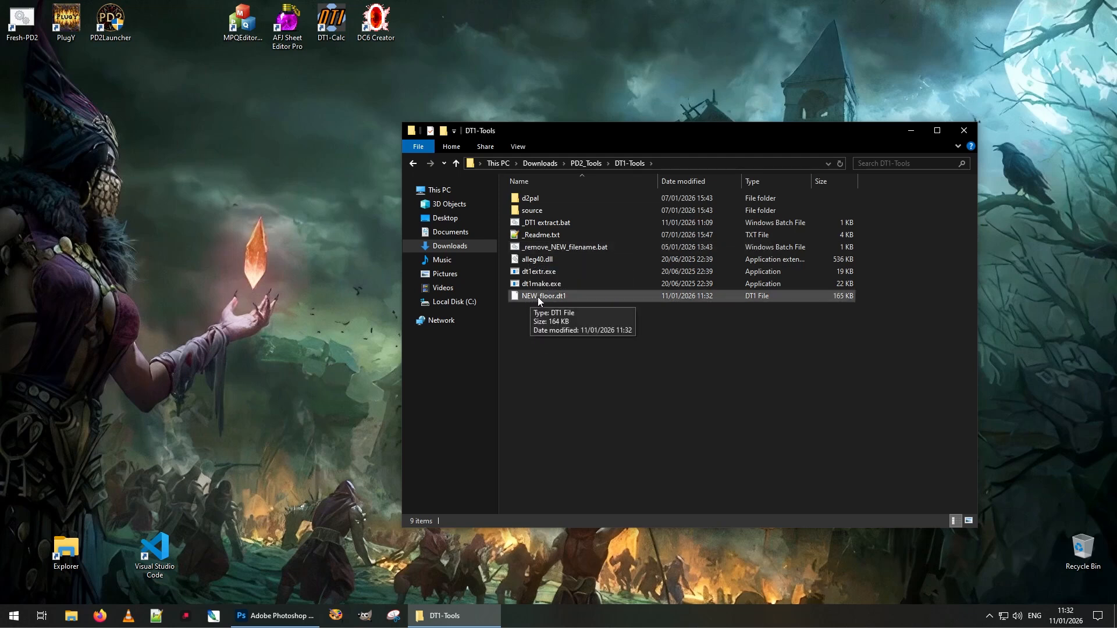
{"action": "double_click", "coordinate": [570, 247]}
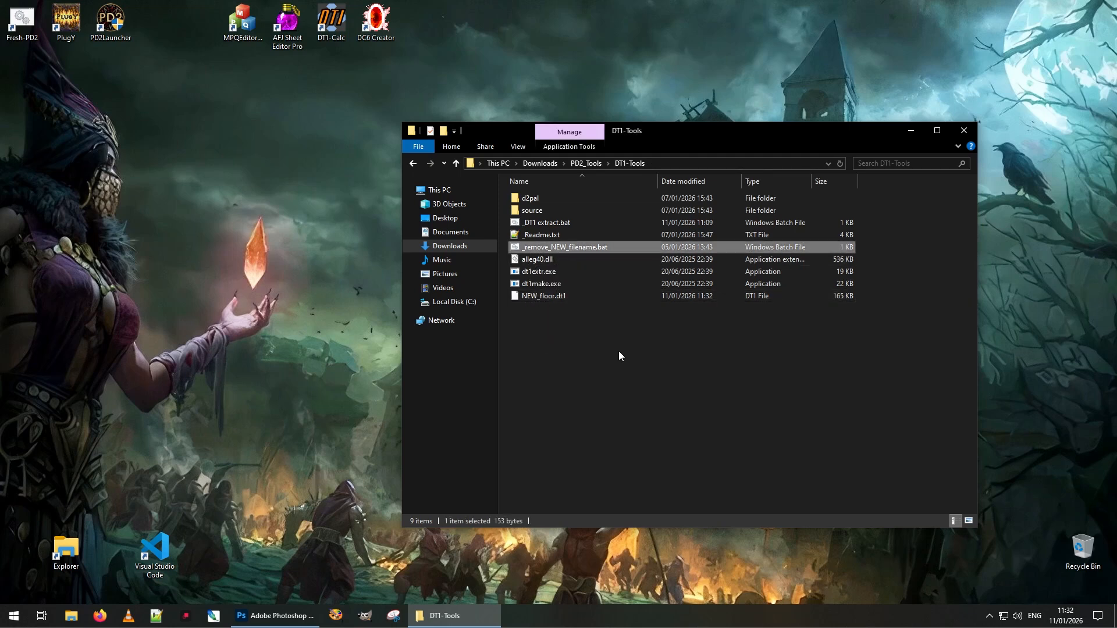
Rename floor.dt1 to floor_blue.dt1 by adding _blue after floor
{"action": "left_click", "coordinate": [535, 298]}
{"action": "left_click", "coordinate": [531, 297]}
{"action": "left_click", "coordinate": [537, 298]}
{"action": "type", "text": "_blue"}
{"action": "key", "text": "Return"}
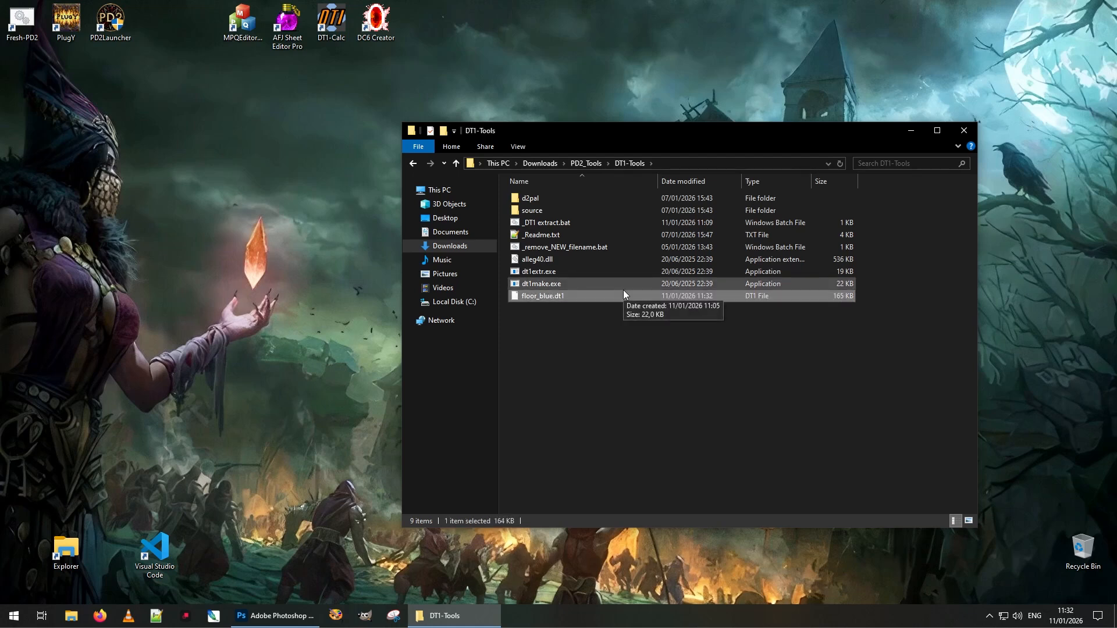
{"action": "left_click", "coordinate": [569, 322]}
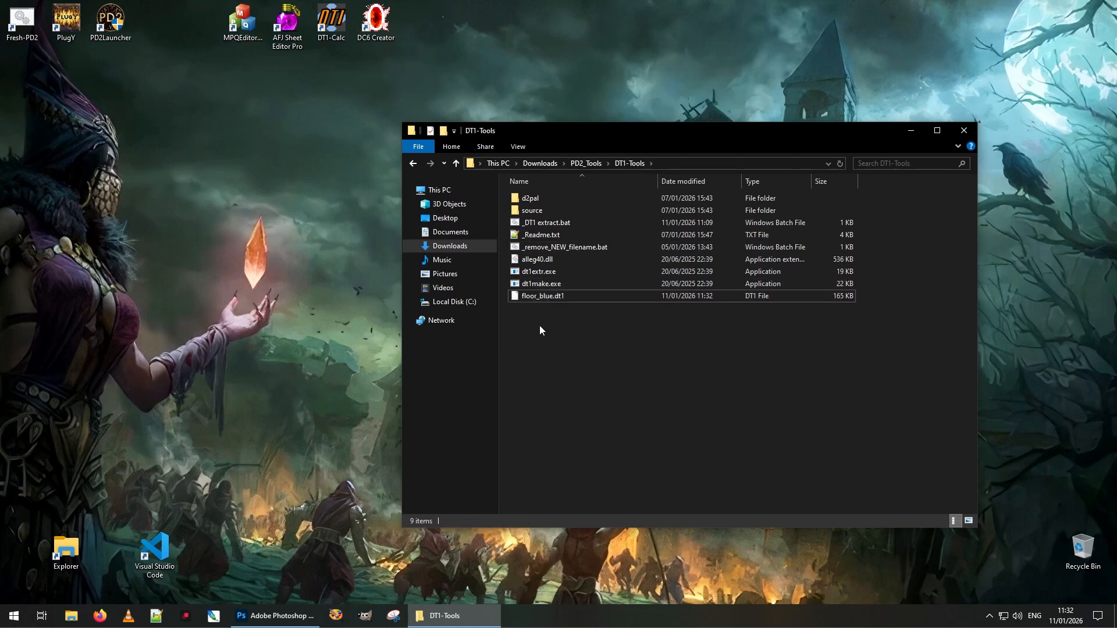
{"action": "left_click", "coordinate": [539, 296]}
{"action": "left_click", "coordinate": [539, 295]}
{"action": "key", "text": "ctrl+c"}
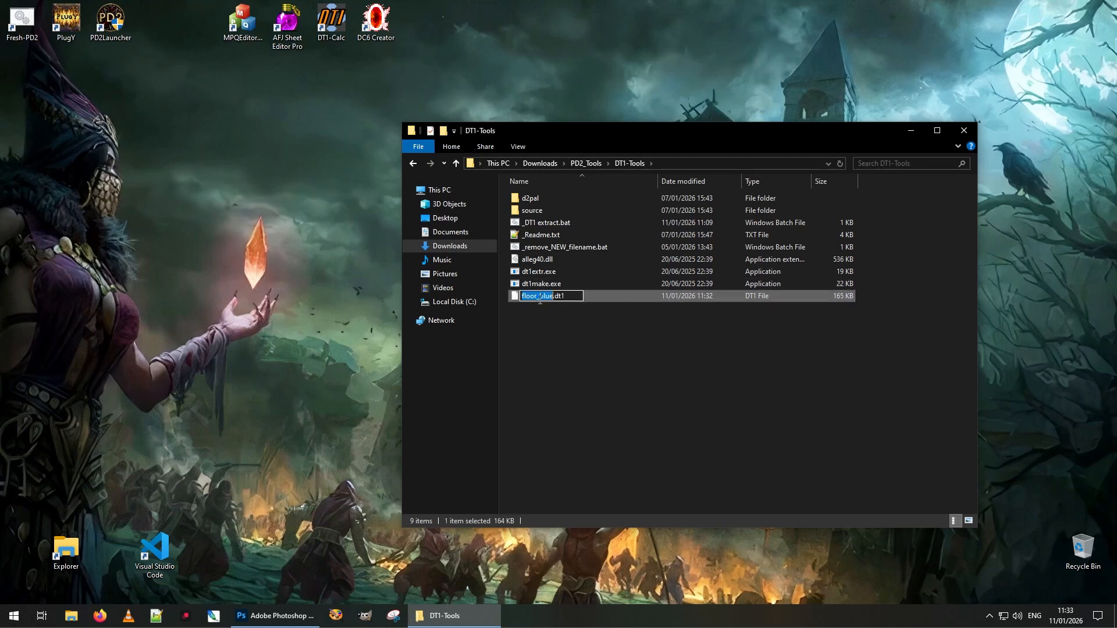
Edit _DT1 extract.bat in Notepad++ so it targets floor_blue.dt1 instead of floor.dt1, and save
{"action": "right_click", "coordinate": [539, 225]}
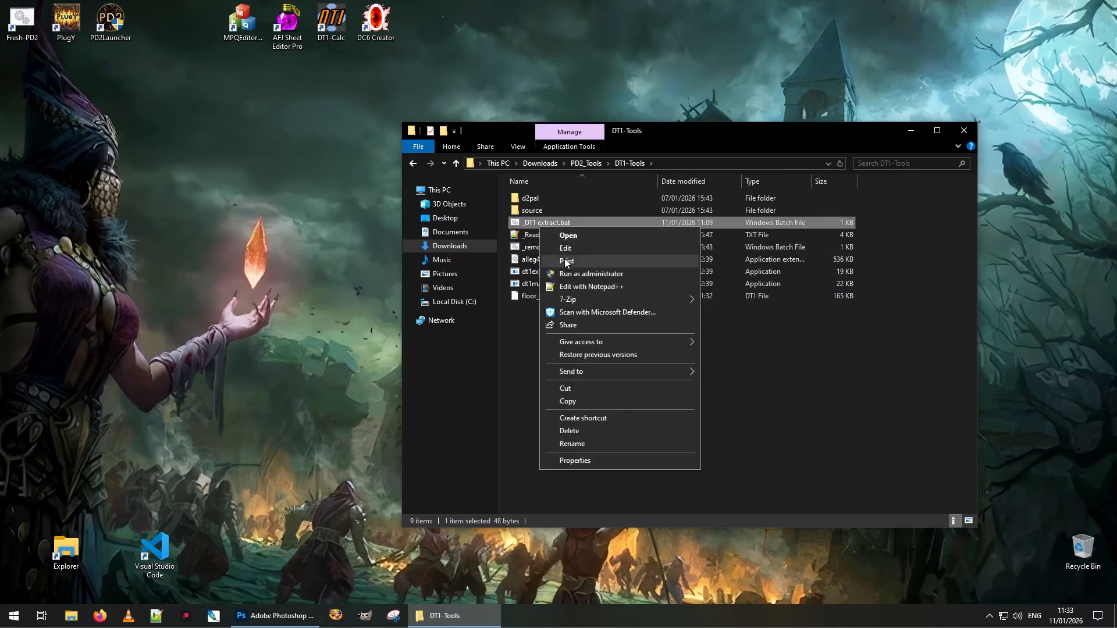
{"action": "left_click", "coordinate": [581, 287]}
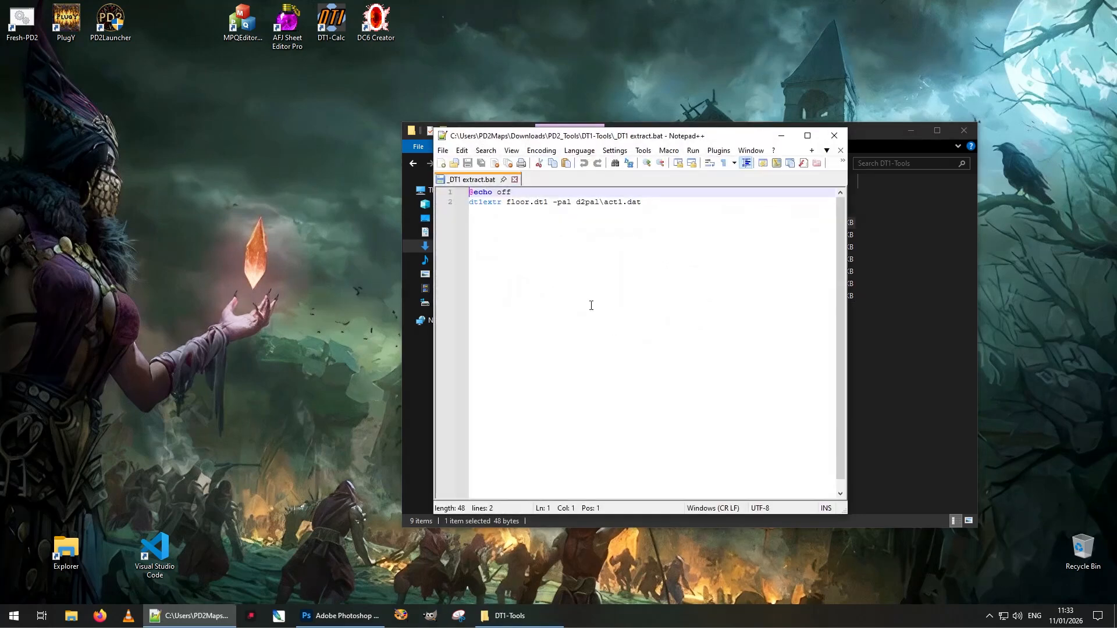
{"action": "double_click", "coordinate": [521, 203]}
{"action": "key", "text": "ctrl+v"}
{"action": "key", "text": "ctrl+s"}
Run the edited _DT1 extract.bat to extract floor_blue.dt1
{"action": "left_click", "coordinate": [839, 151]}
{"action": "left_click", "coordinate": [834, 136]}
{"action": "left_click", "coordinate": [606, 343]}
{"action": "double_click", "coordinate": [554, 224]}
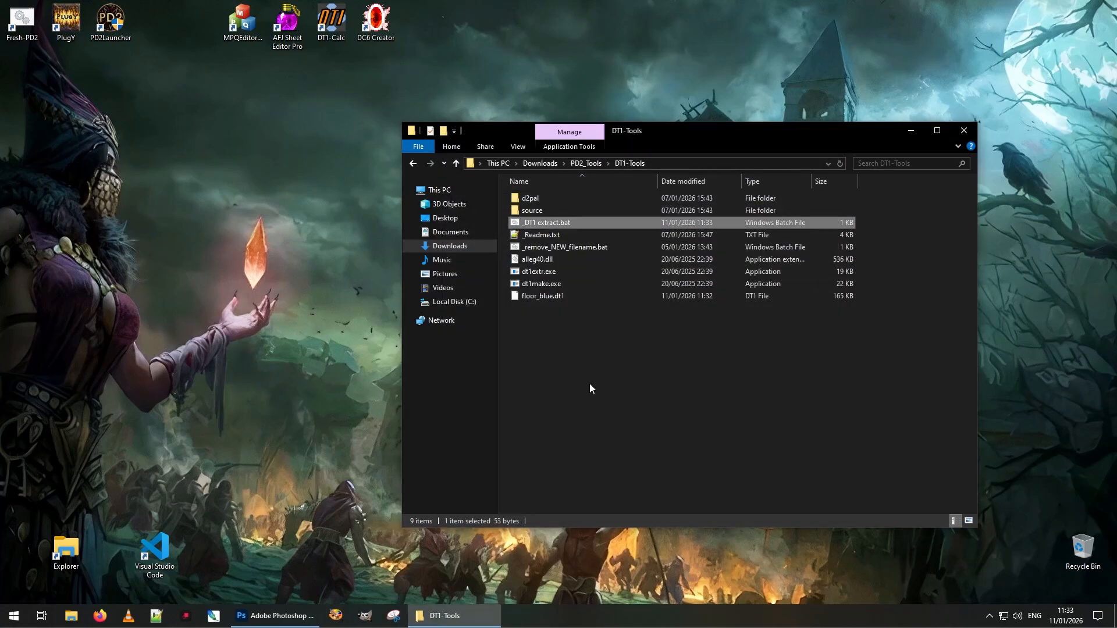
Check floor_blue-fs.pcx shows teal tiles with the X, then Shift+Delete it with floor_blue.ini
{"action": "double_click", "coordinate": [549, 321]}
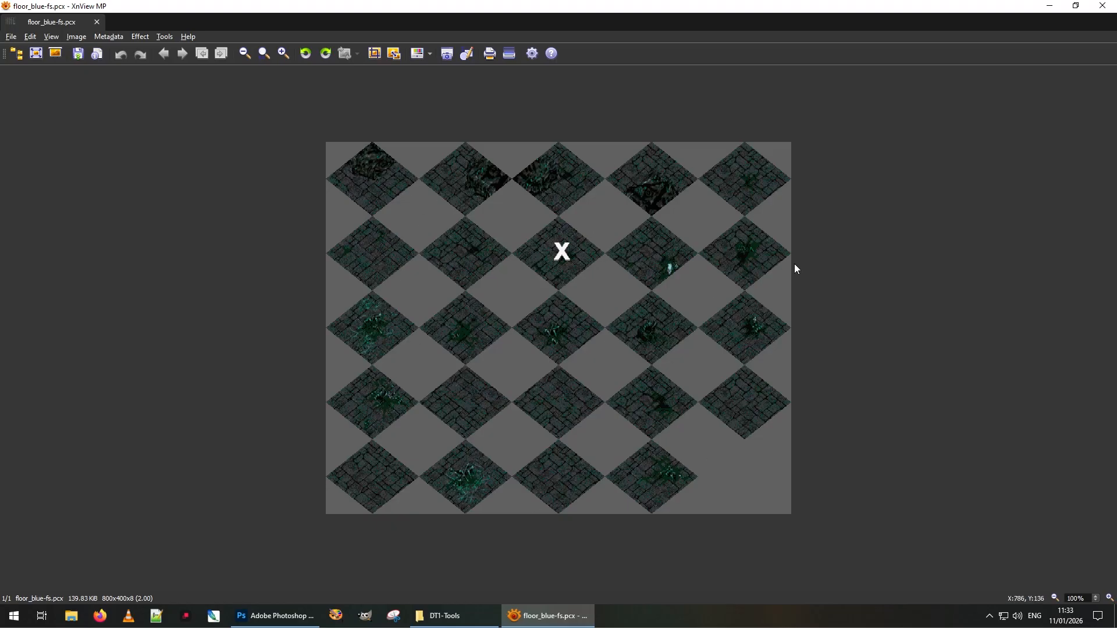
{"action": "left_click", "coordinate": [1102, 6]}
{"action": "left_click", "coordinate": [540, 318]}
{"action": "left_click", "coordinate": [552, 308], "text": "shift"}
{"action": "key", "text": "shift+Delete"}
Confirm the permanent deletion and check floor_blue.dt1 (165 KB) remains in DT1-Tools
{"action": "key", "text": "Return"}
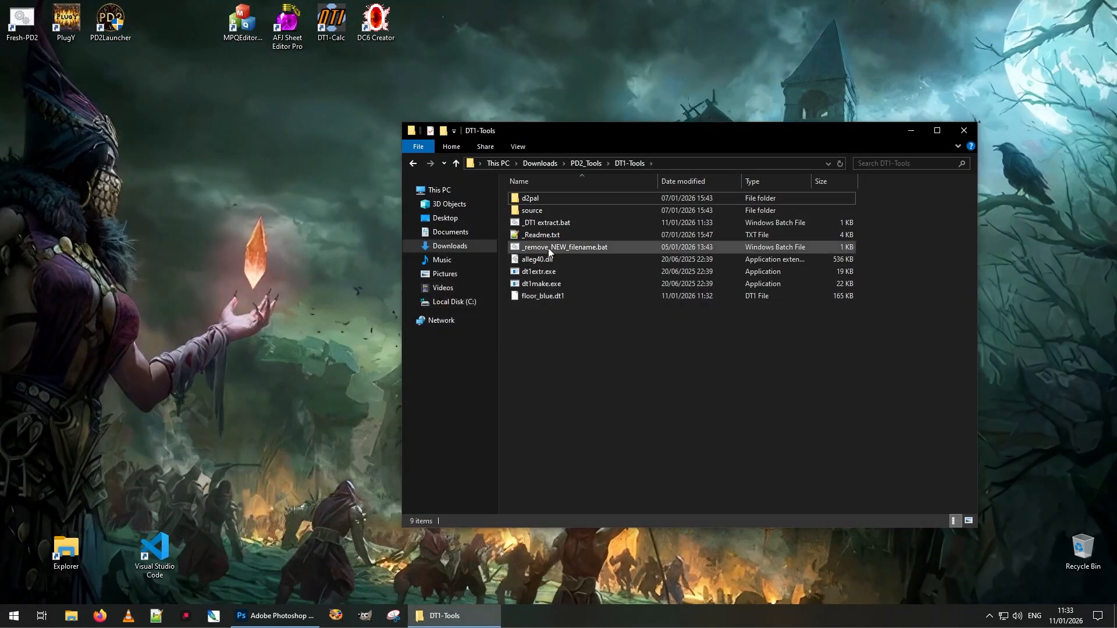
{"action": "left_click", "coordinate": [543, 301]}
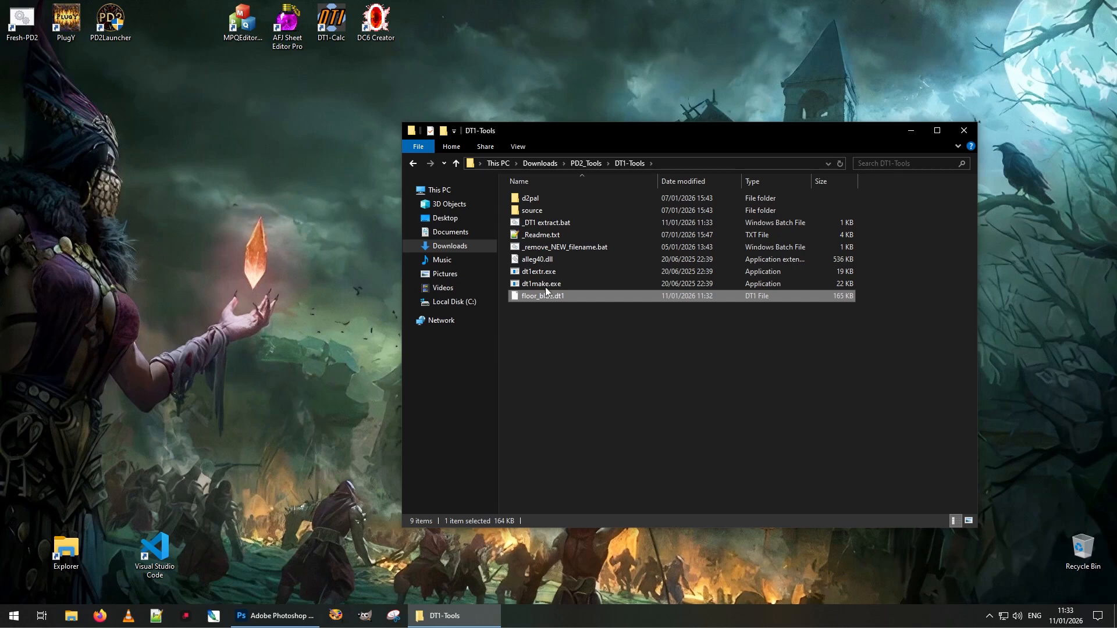
{"action": "left_click", "coordinate": [553, 321]}
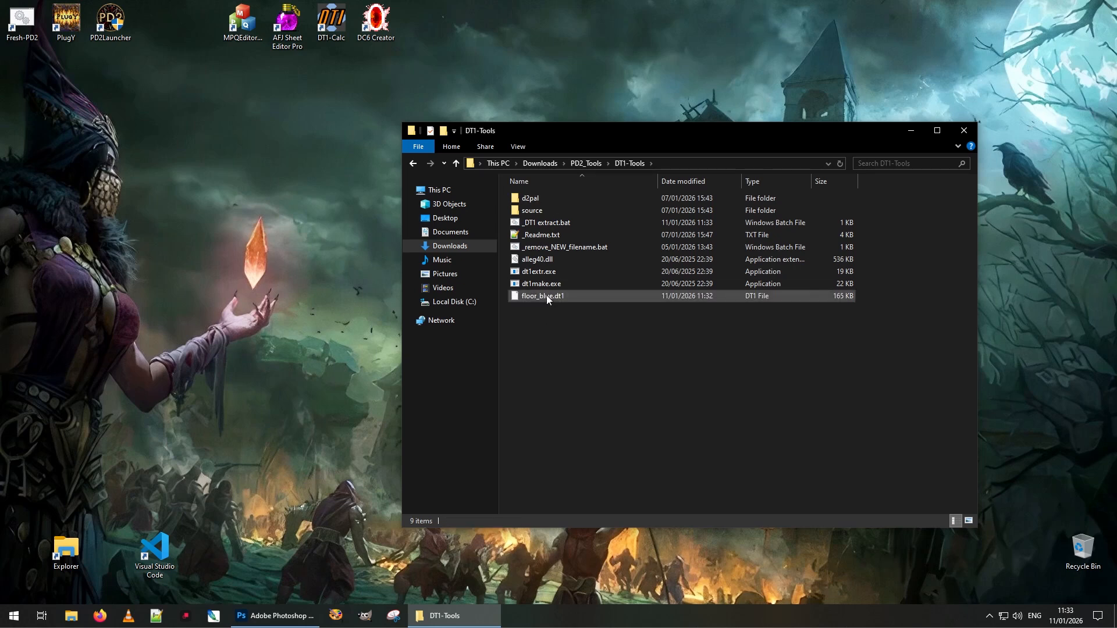